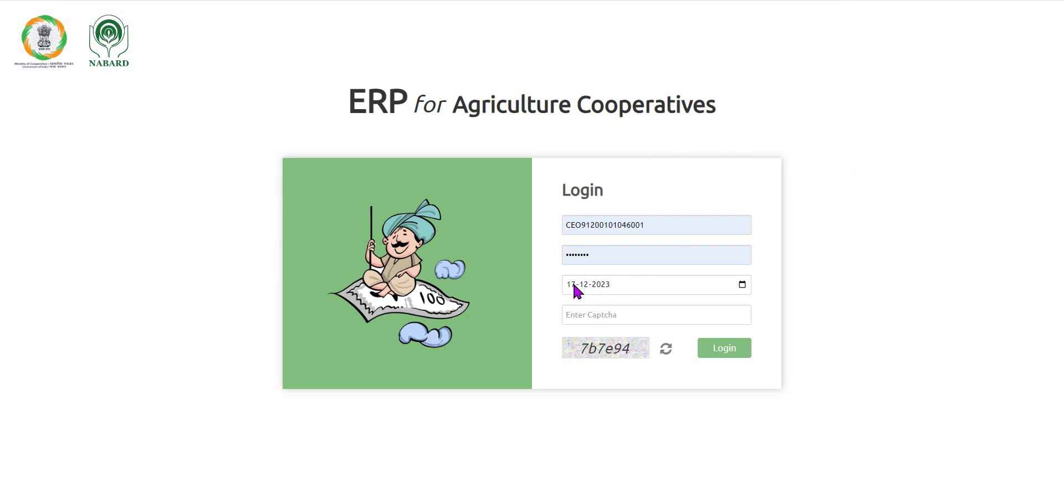
# Change the login date to 16-12-2023, enter the captcha and sign in.
pyautogui.click(574, 286)
pyautogui.write('16')
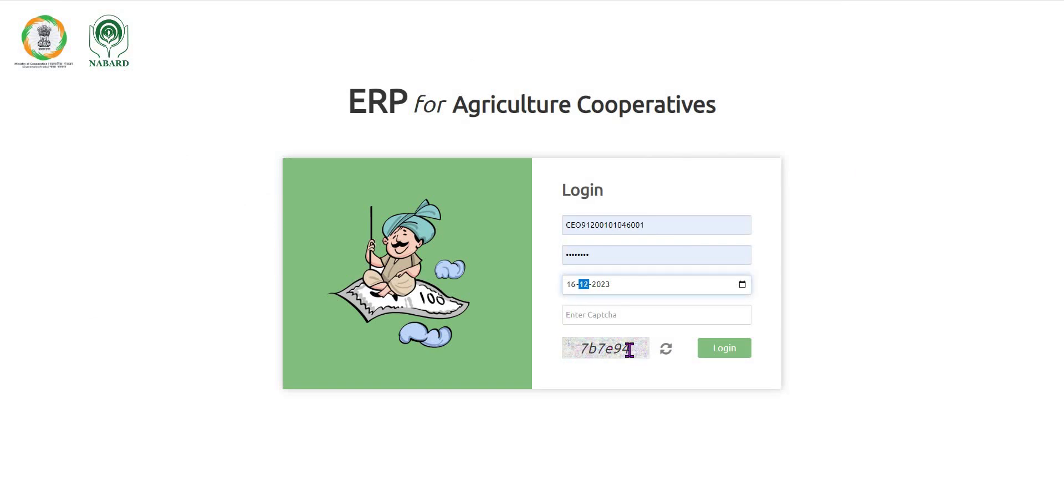
pyautogui.click(574, 316)
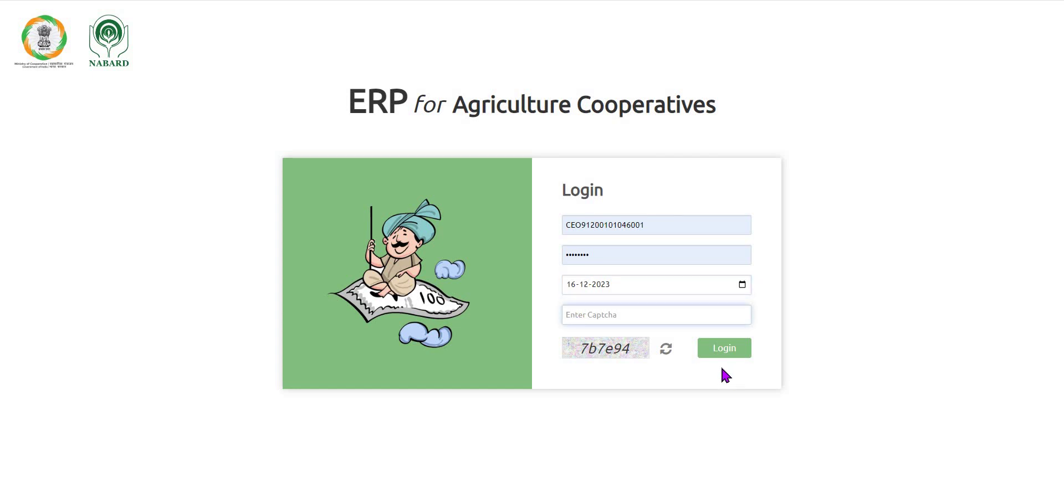
pyautogui.write('7b7e94')
pyautogui.click(726, 345)
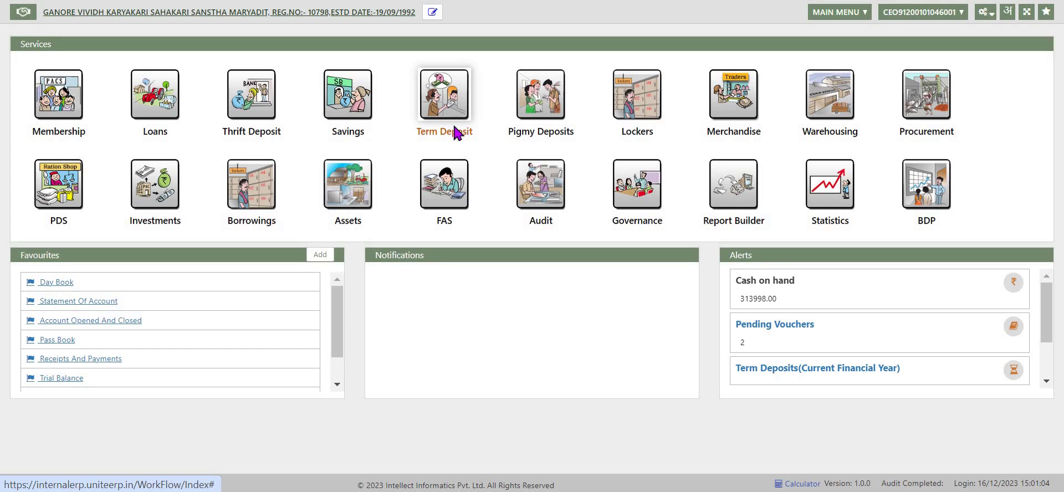
# Open the Term Deposit module from the services dashboard.
pyautogui.click(454, 133)
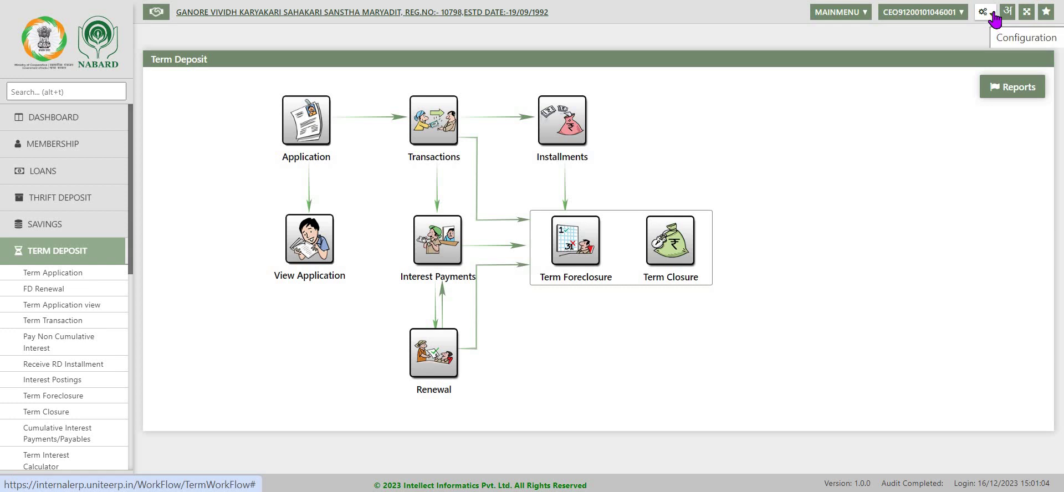
# Open the term deposit Product Definition form from the Configuration menu.
pyautogui.click(984, 12)
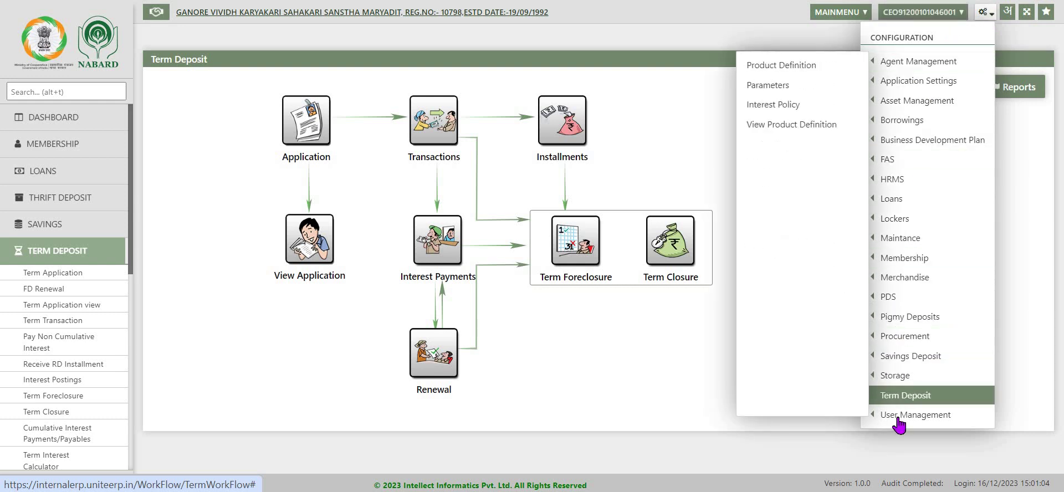
pyautogui.moveTo(910, 406)
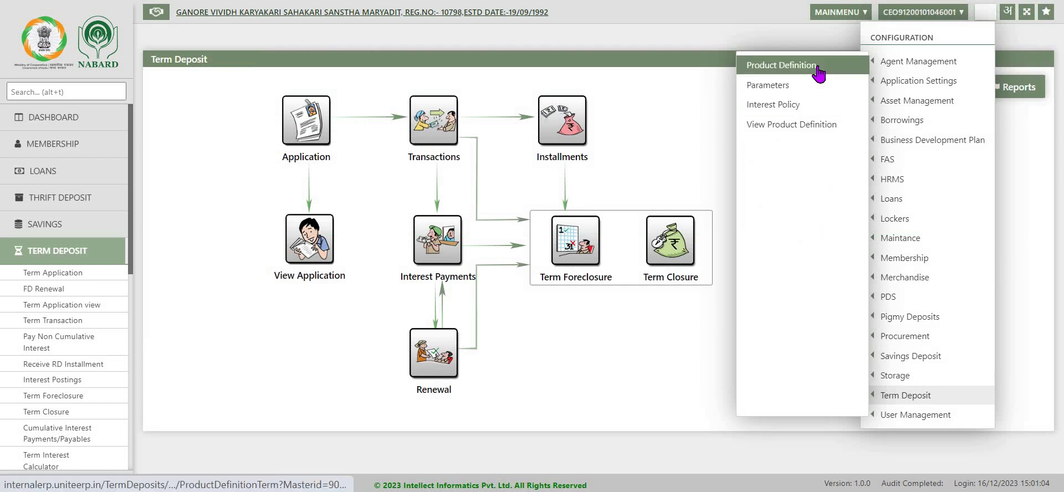
pyautogui.click(818, 71)
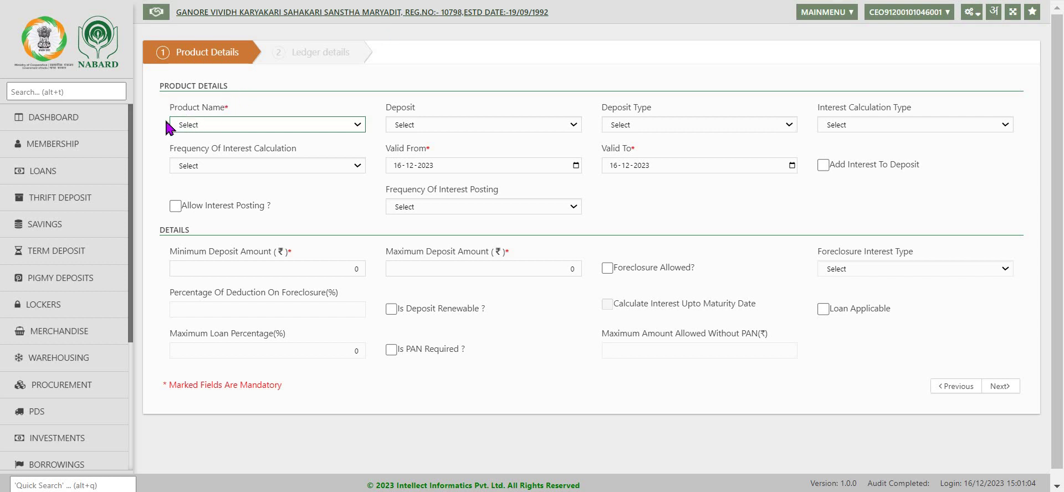
# Set Deposit to Fixed Deposits and Deposit Type to Non-Cumulative.
pyautogui.click(575, 125)
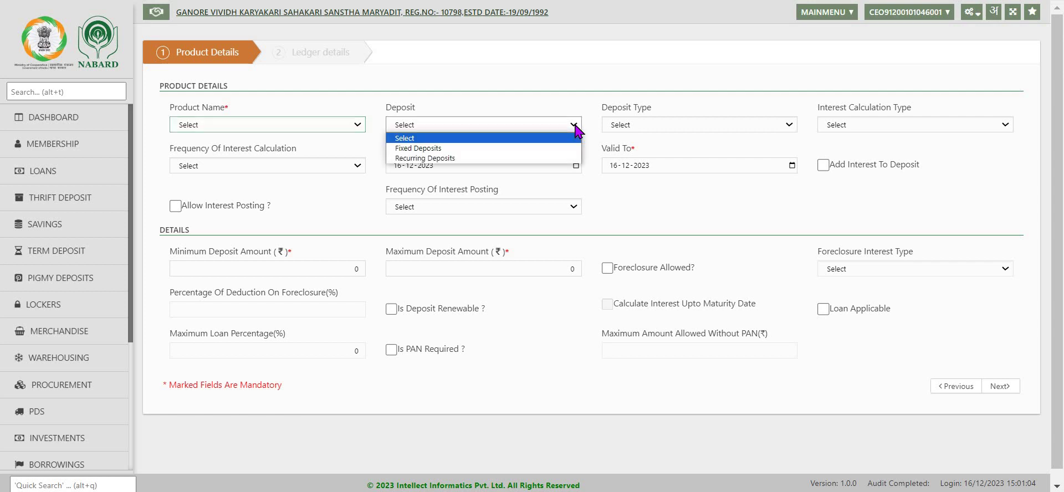
pyautogui.click(491, 149)
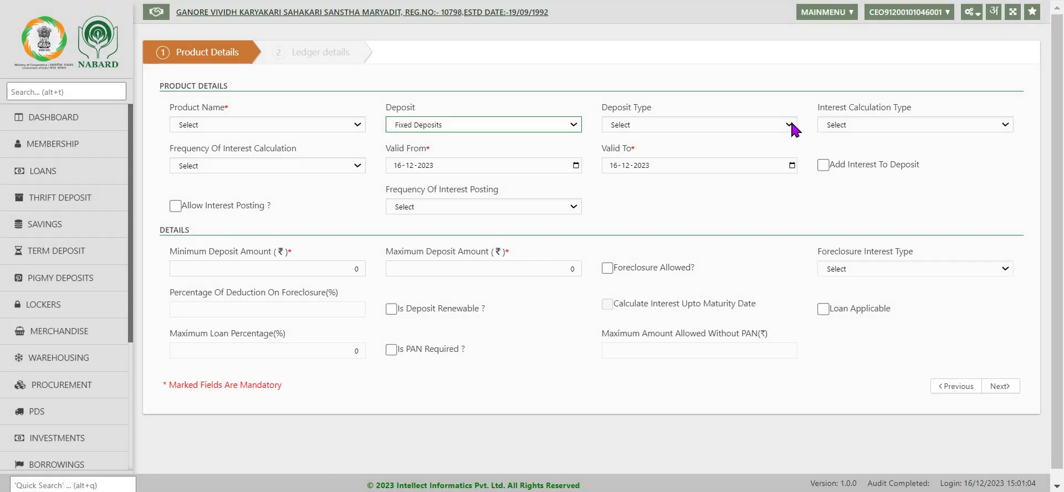
pyautogui.click(790, 126)
pyautogui.click(684, 148)
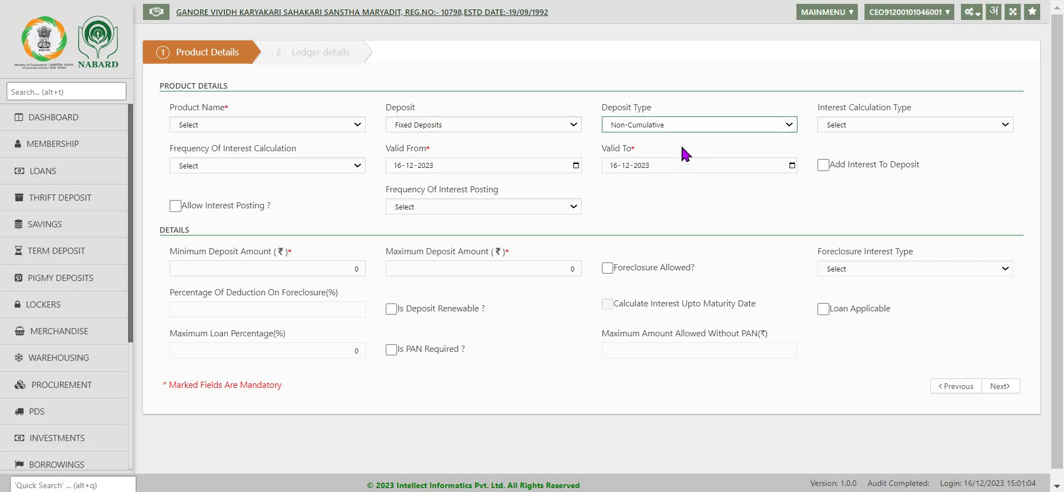
pyautogui.click(1001, 125)
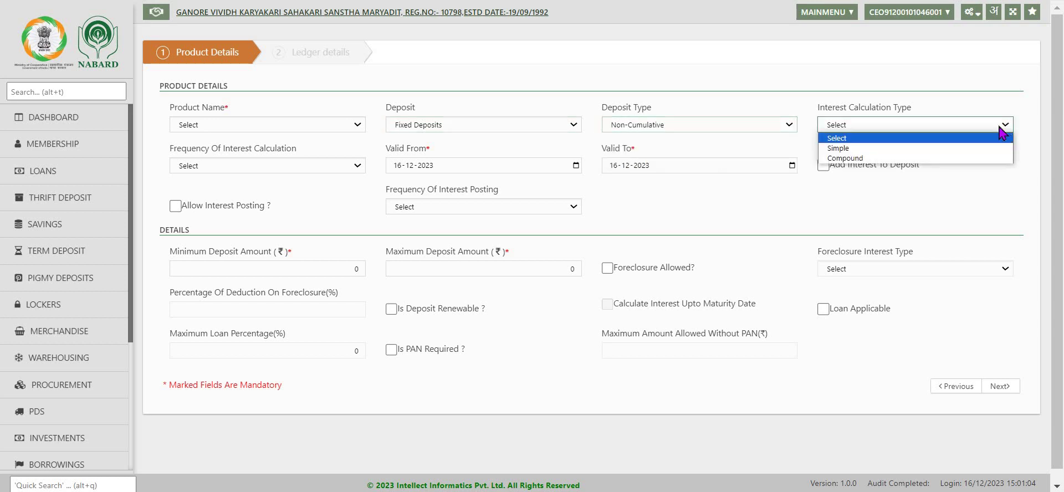
pyautogui.click(883, 154)
# Open the term deposit Parameters page, update it and acknowledge the success message.
pyautogui.click(971, 12)
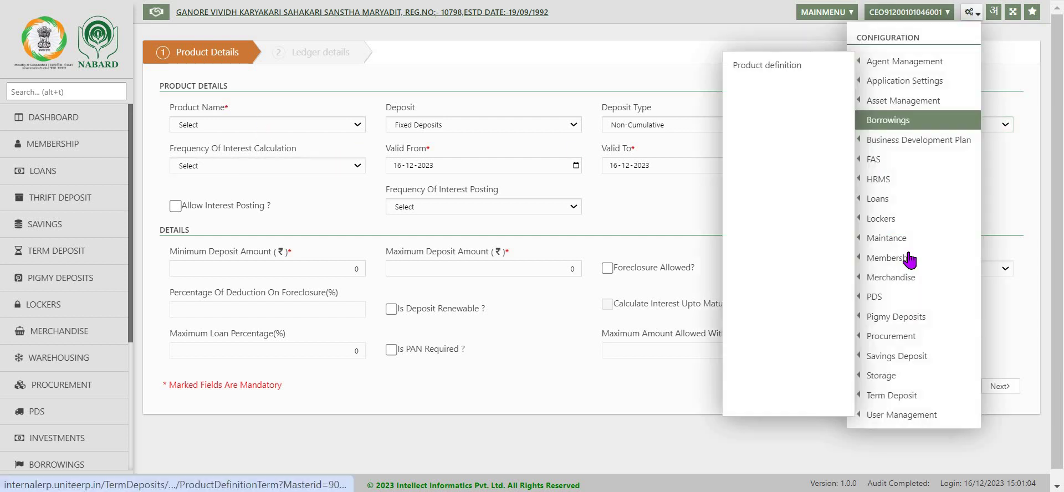
pyautogui.moveTo(878, 397)
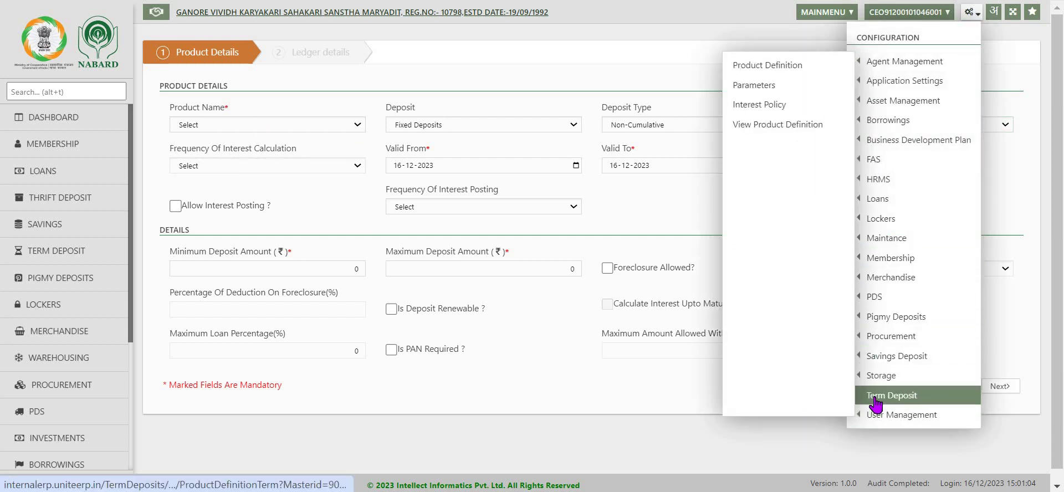
pyautogui.click(767, 85)
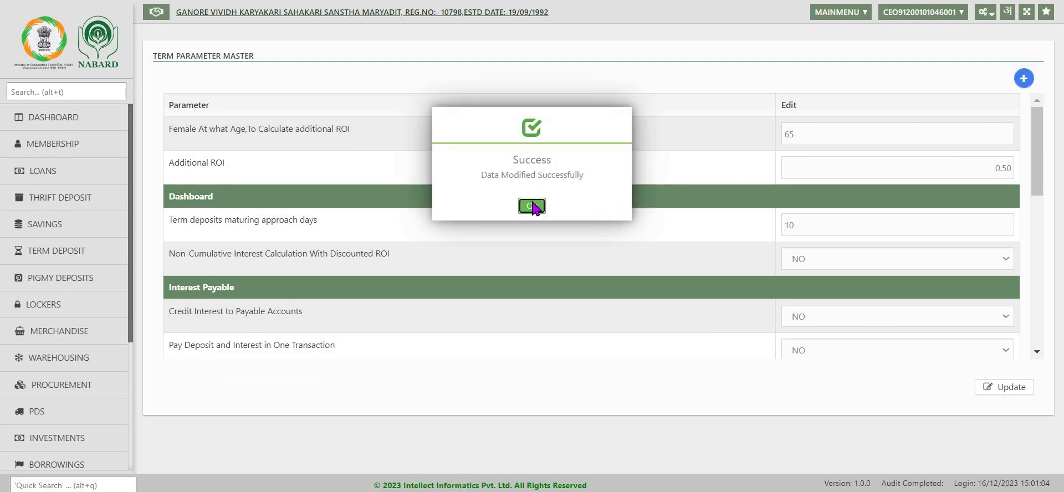
pyautogui.click(534, 208)
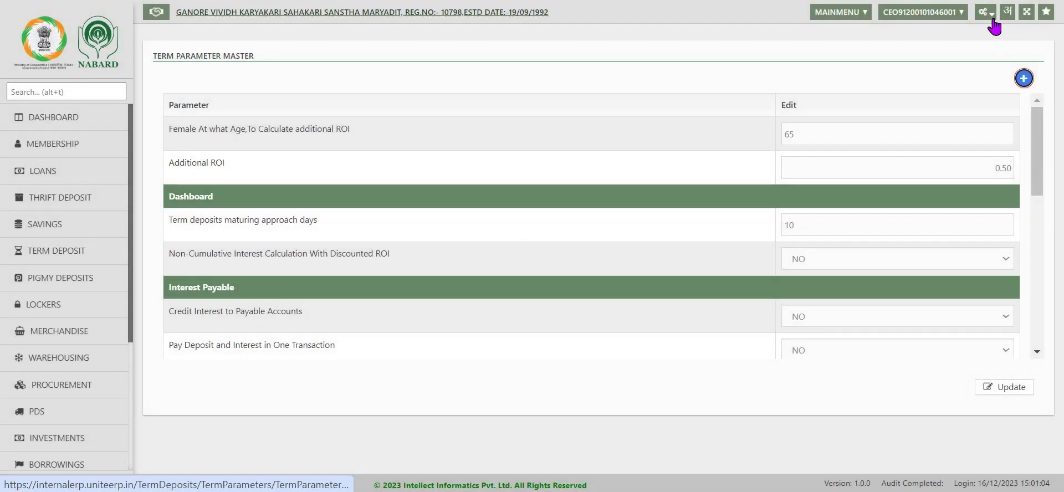
# Load the TDNC interest policy for Term Deposit Non Cummulative to view its rate slabs.
pyautogui.click(986, 11)
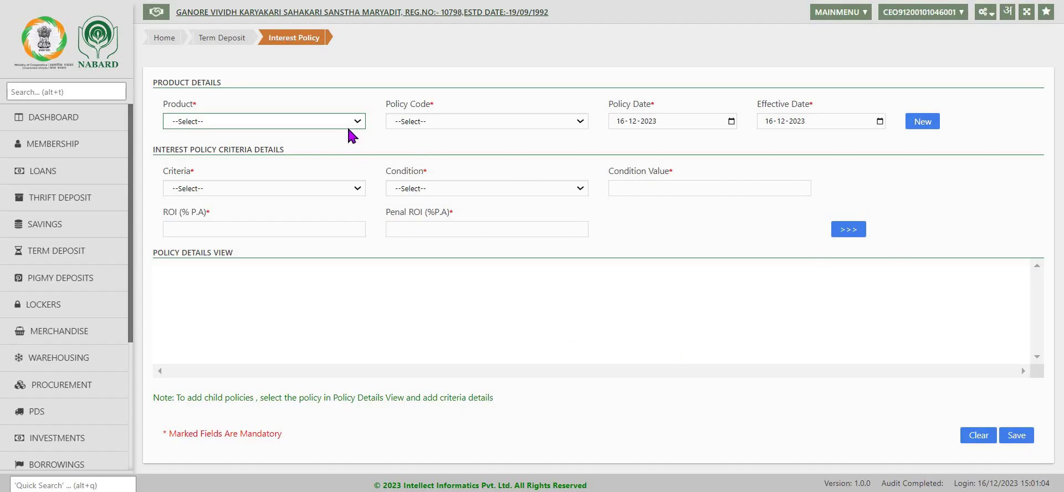
pyautogui.click(358, 123)
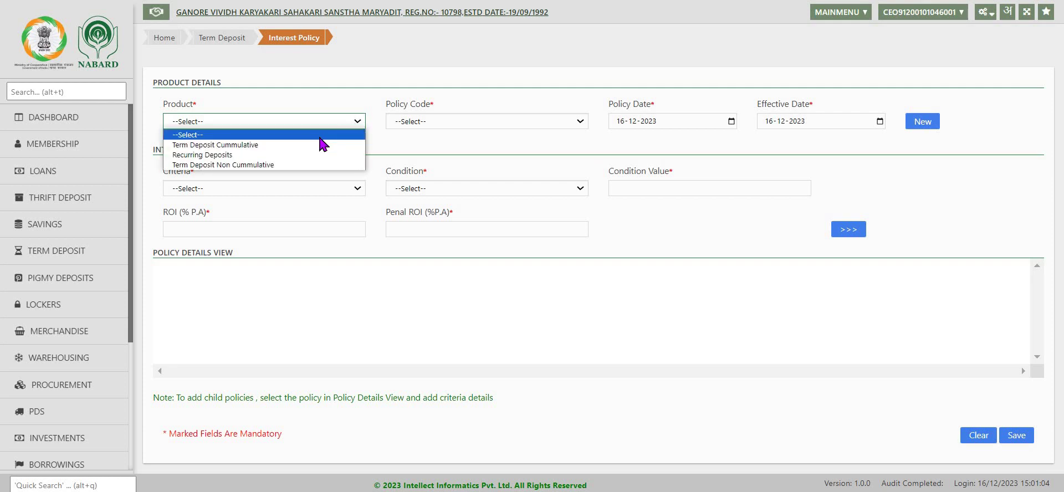
pyautogui.click(299, 165)
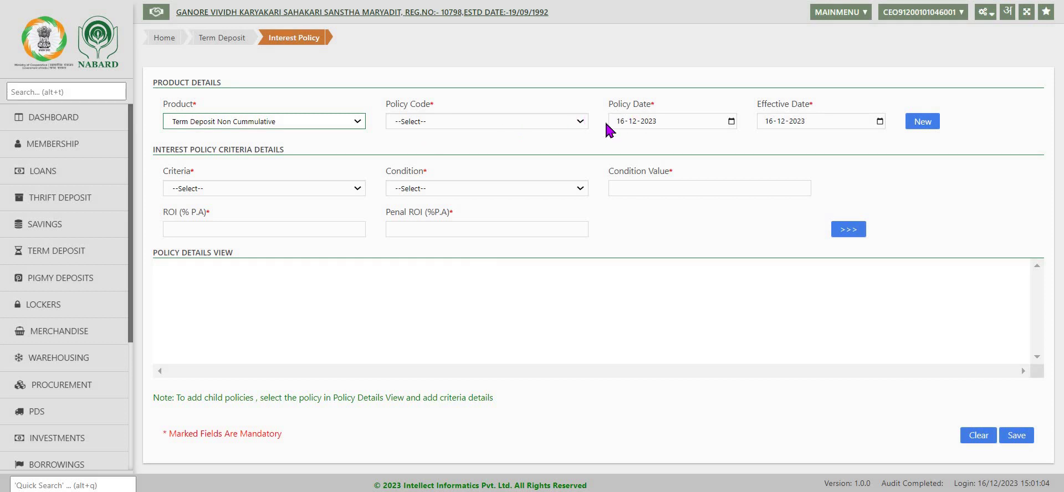
pyautogui.click(578, 123)
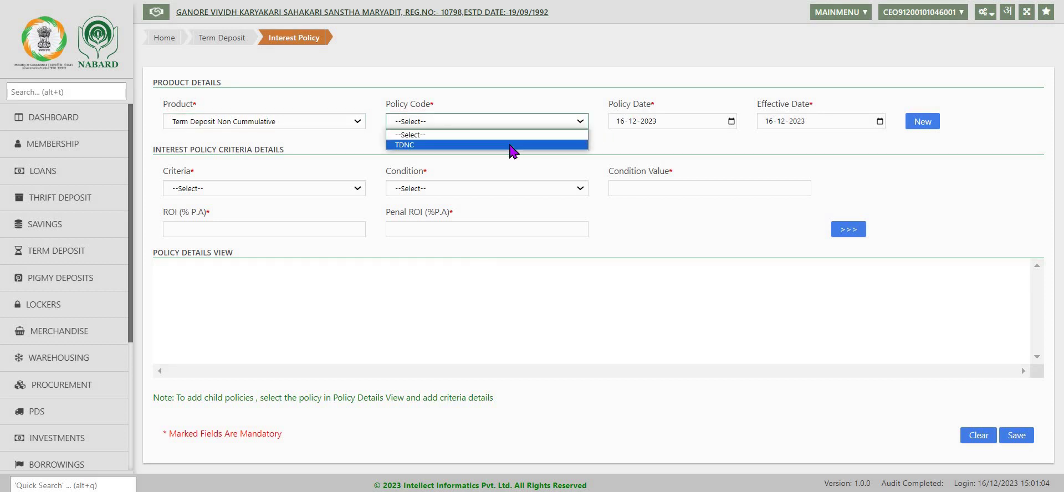
pyautogui.click(513, 145)
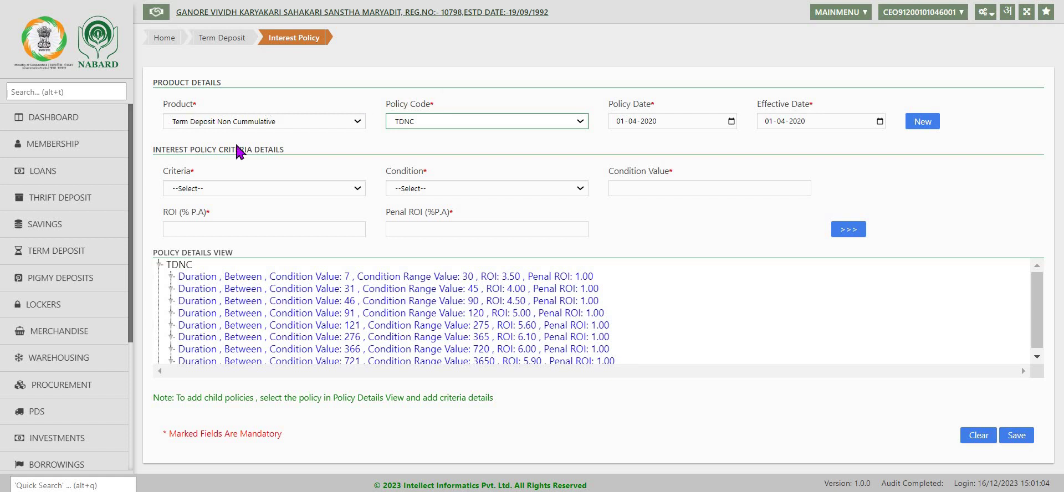
# Save the TDNC interest policy without changing the criteria.
pyautogui.click(357, 191)
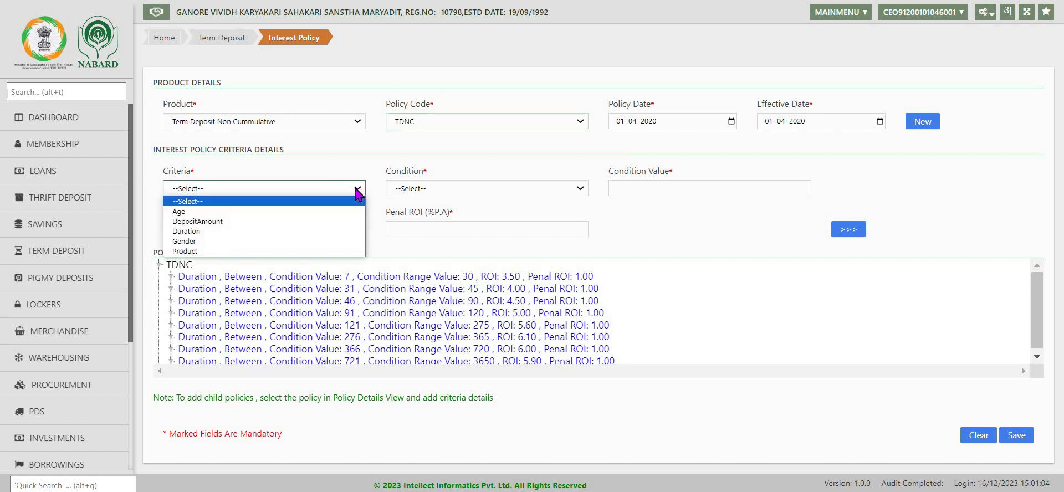
pyautogui.click(1036, 356)
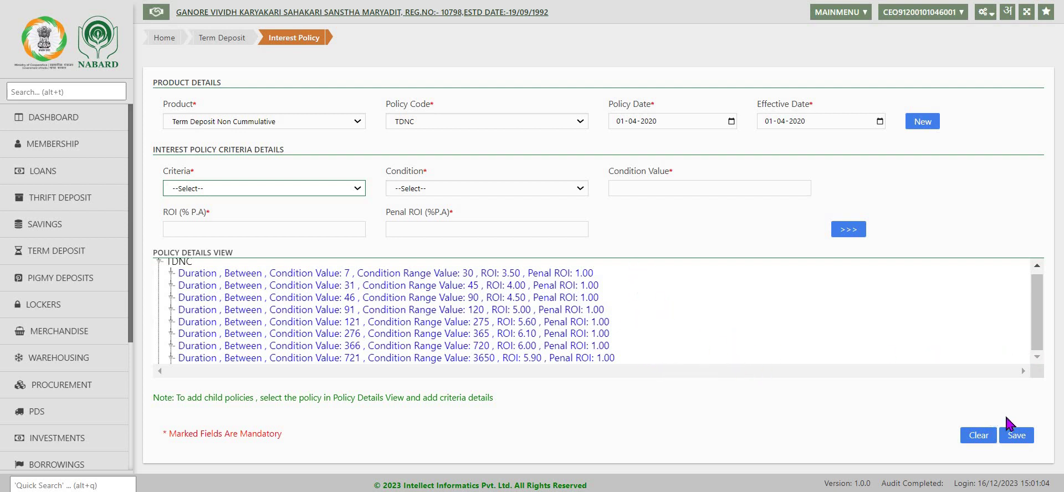
pyautogui.click(1017, 436)
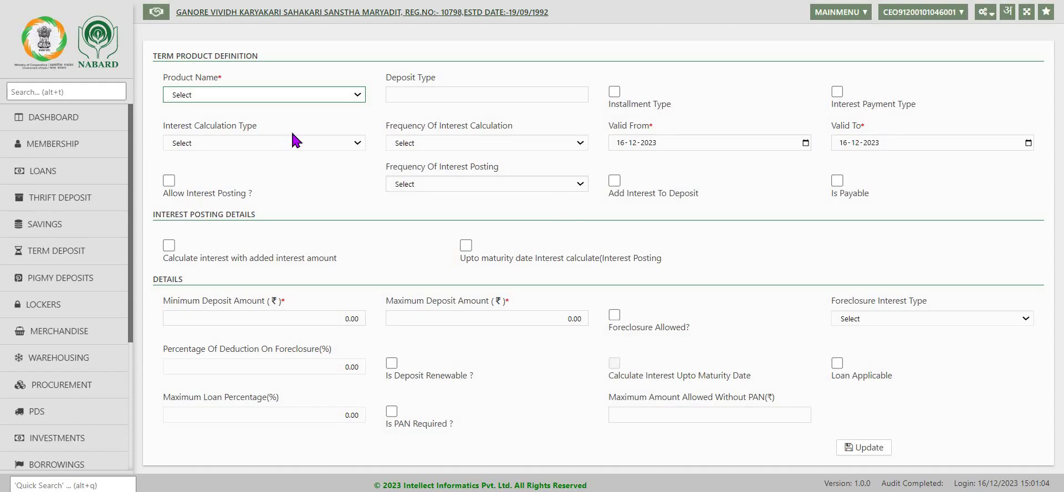
# Show the Term Deposit Non Cummulative product definition and save it with Update.
pyautogui.click(357, 99)
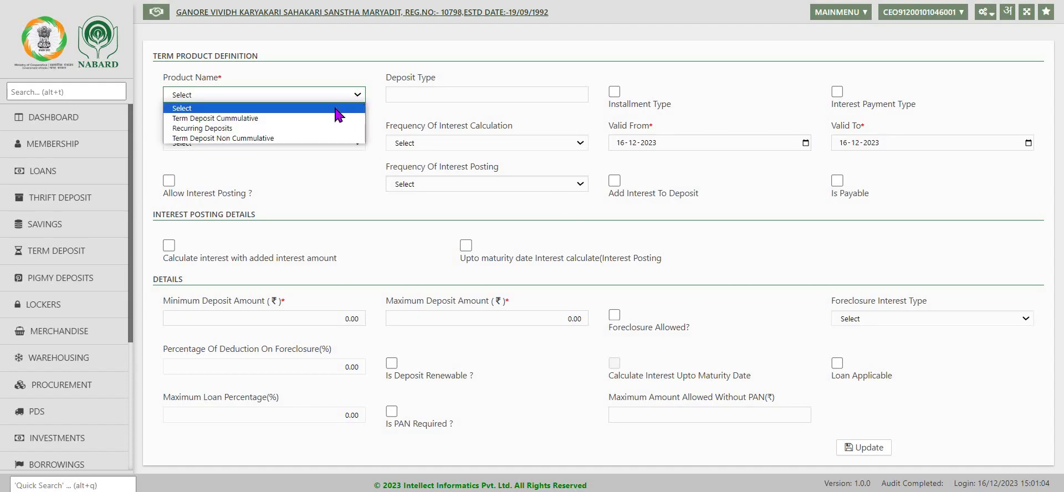
pyautogui.click(302, 138)
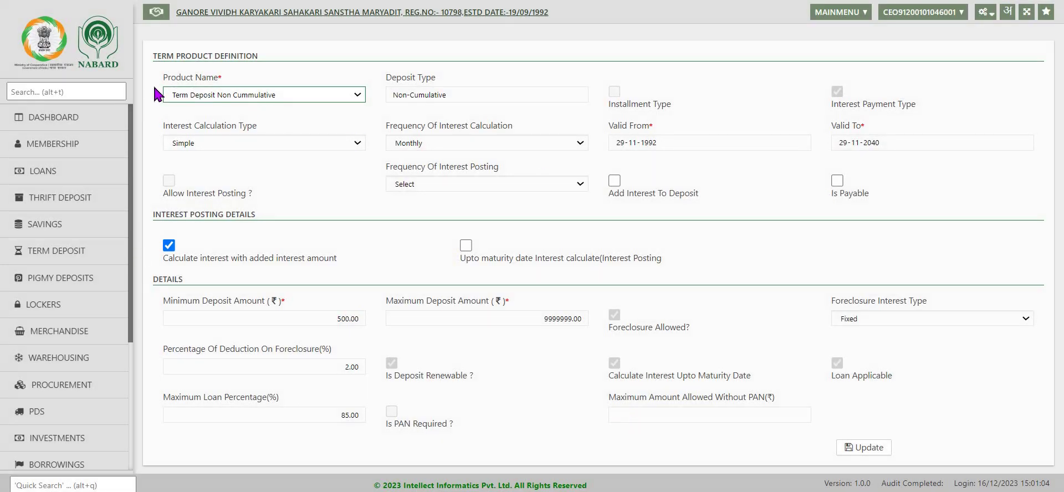
pyautogui.click(872, 449)
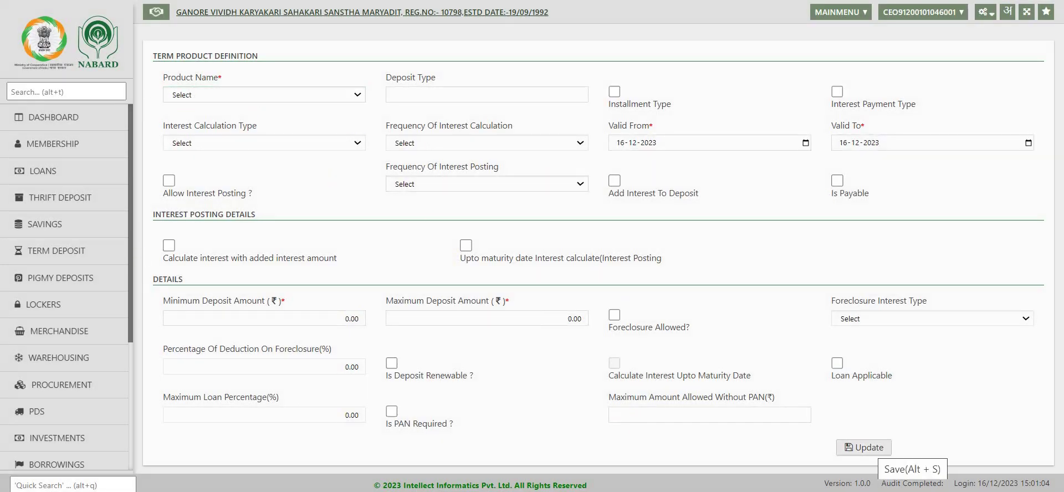
pyautogui.click(874, 452)
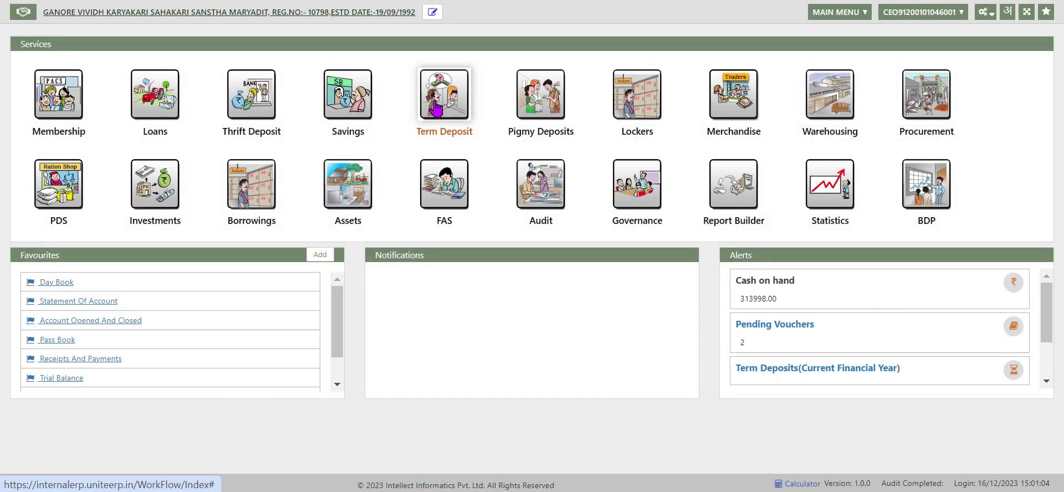
# Look up the member, choose Term Deposit Non Cummulative, and view its interest slabs.
pyautogui.click(438, 105)
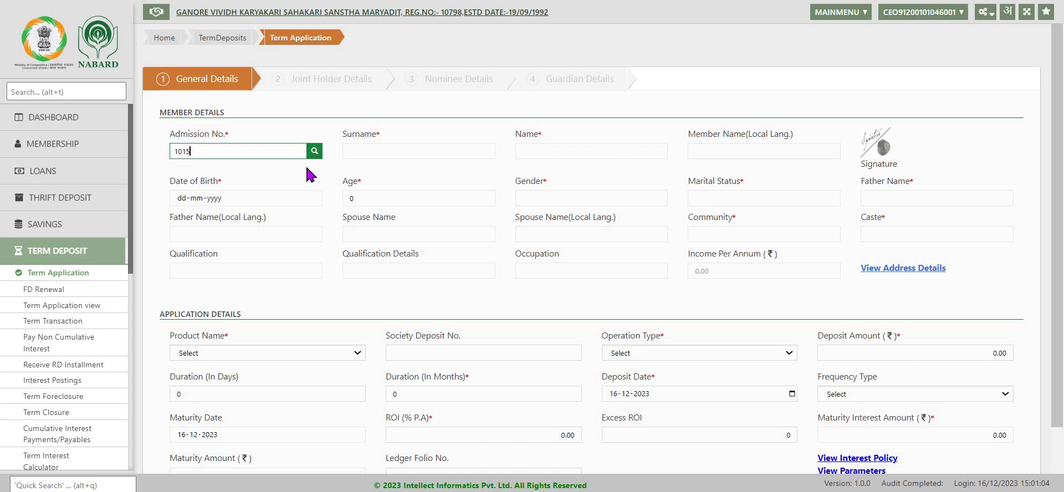
pyautogui.press('Return')
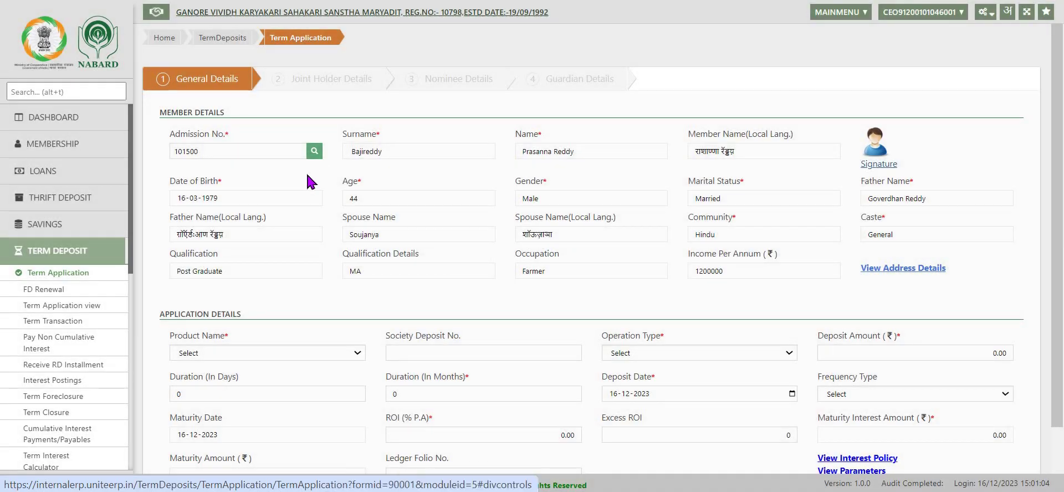
pyautogui.scroll(-1, 365, 201)
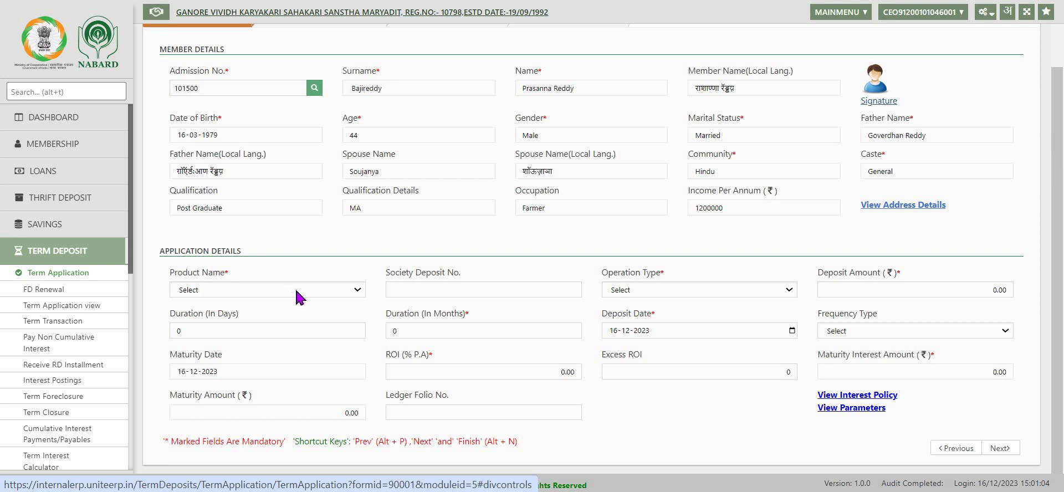
pyautogui.click(359, 294)
pyautogui.click(276, 335)
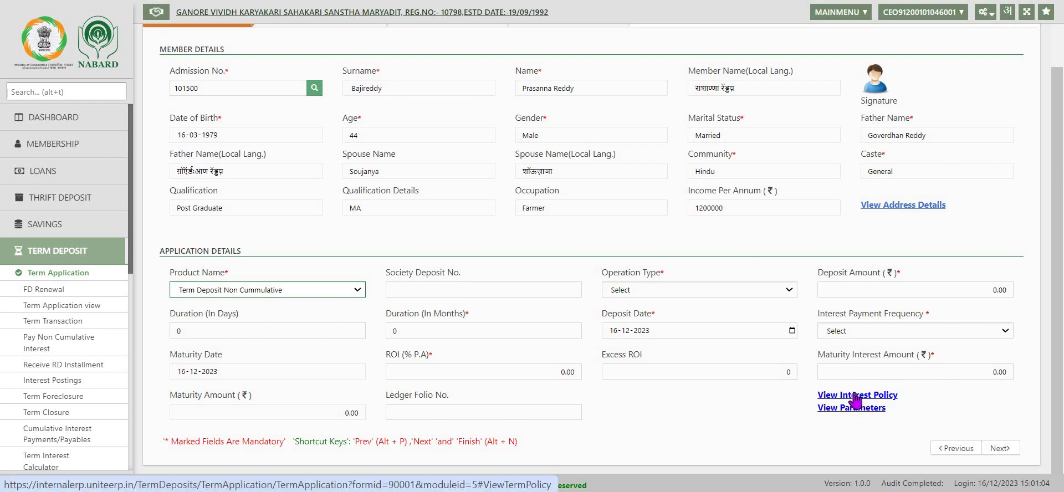
pyautogui.click(854, 394)
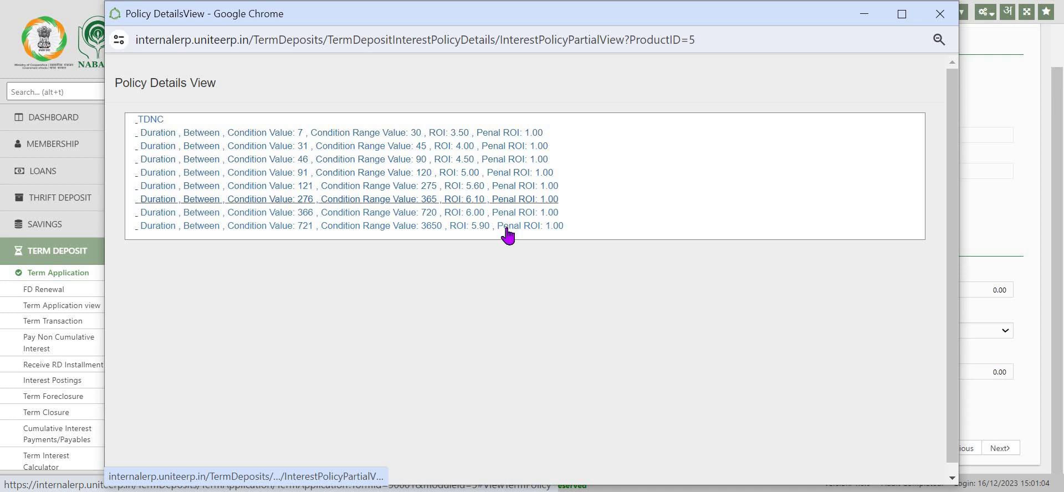
# Review the TDNC interest slabs and term parameters, then close both popups.
pyautogui.click(390, 213)
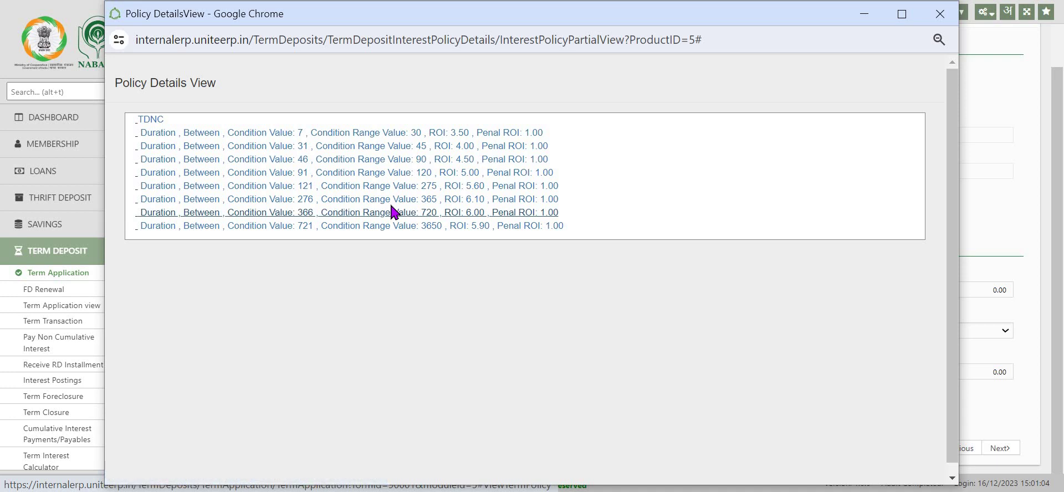
pyautogui.click(940, 14)
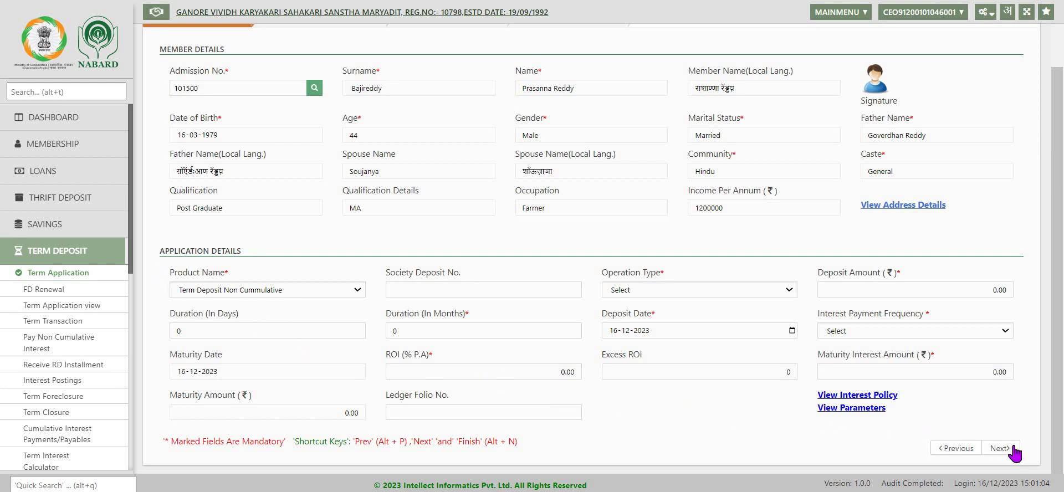
pyautogui.click(843, 408)
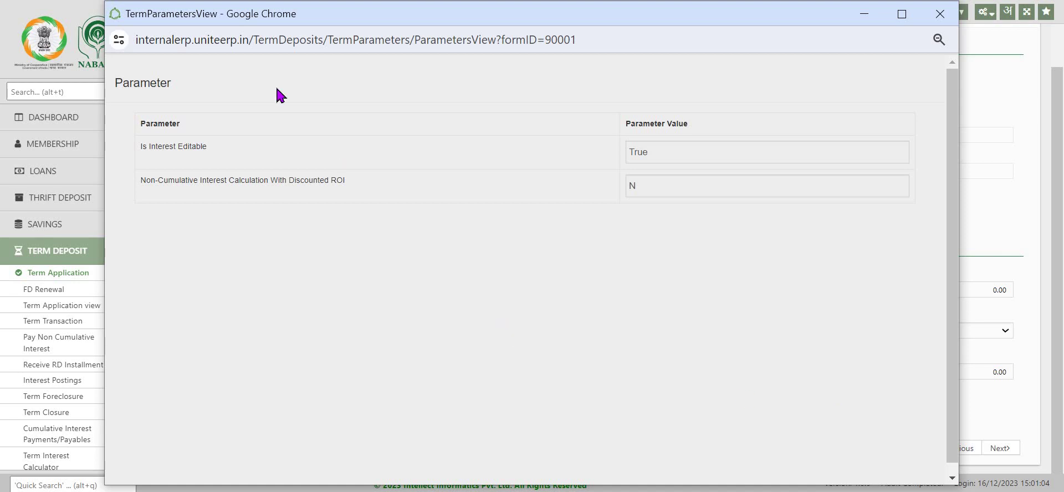
pyautogui.click(938, 15)
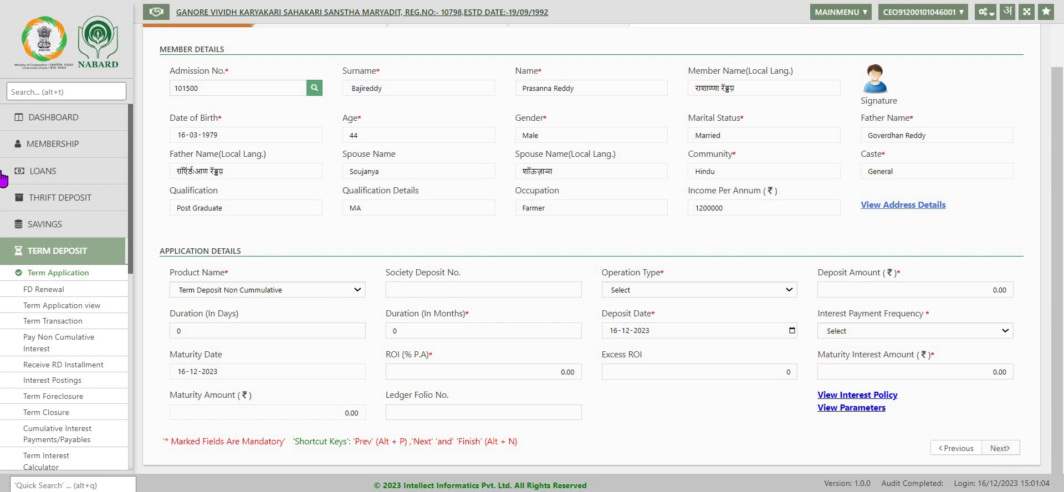
# Load the member by admission number and select the Term Deposit Cummulative product.
pyautogui.click(41, 118)
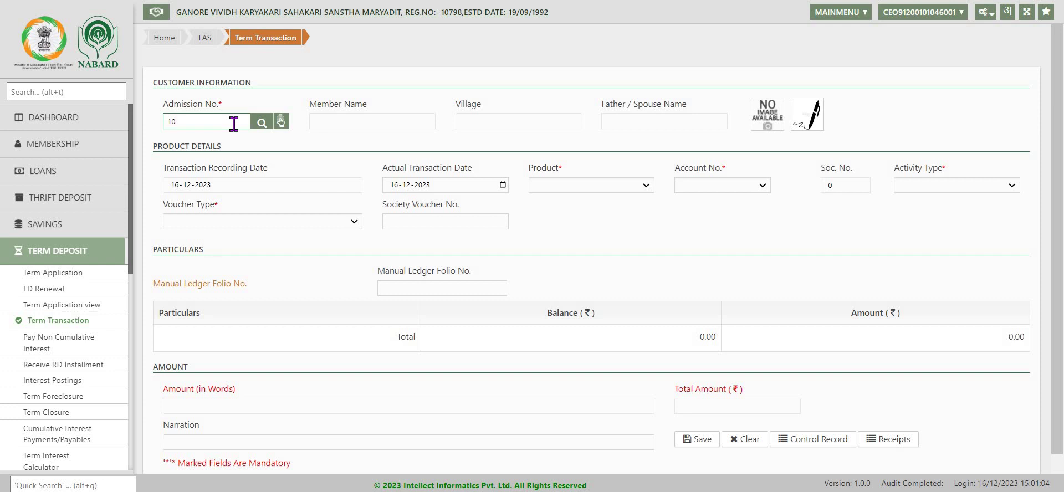
pyautogui.write('101500')
pyautogui.press('Tab')
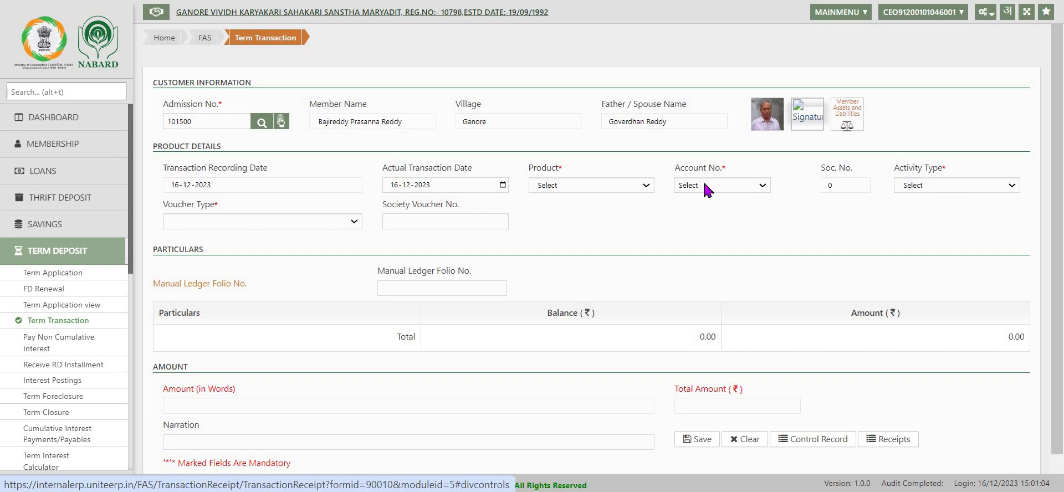
pyautogui.click(647, 187)
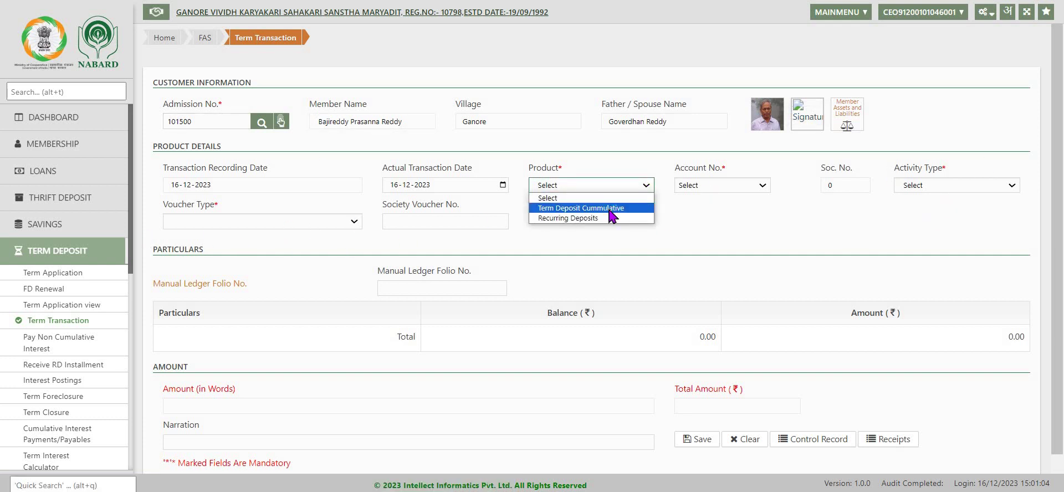
pyautogui.click(609, 209)
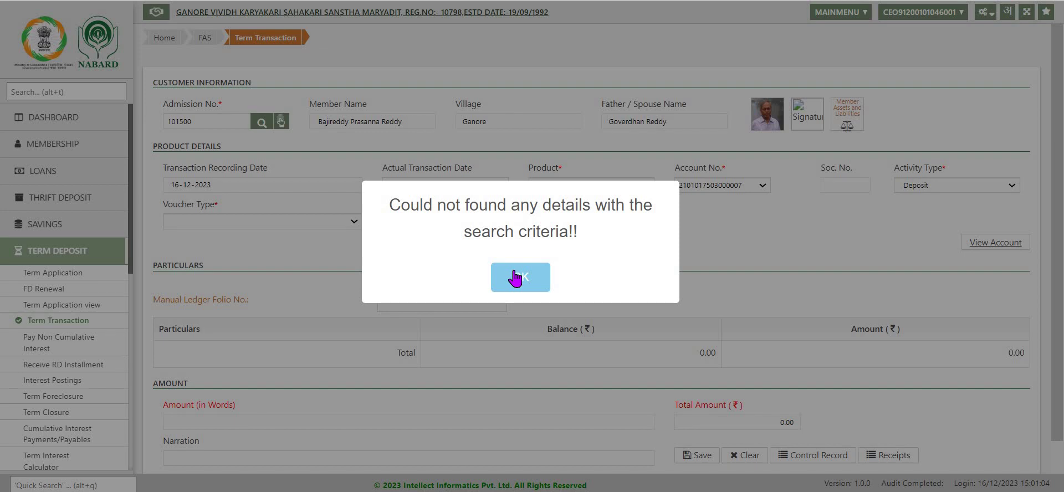
# Dismiss the no-details alert and set the Voucher Type to Cash.
pyautogui.click(515, 279)
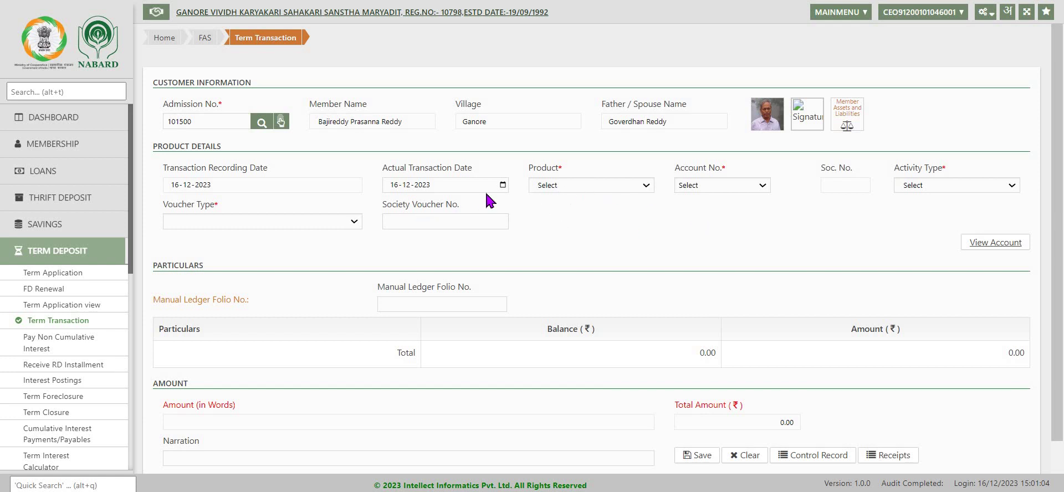
pyautogui.click(350, 221)
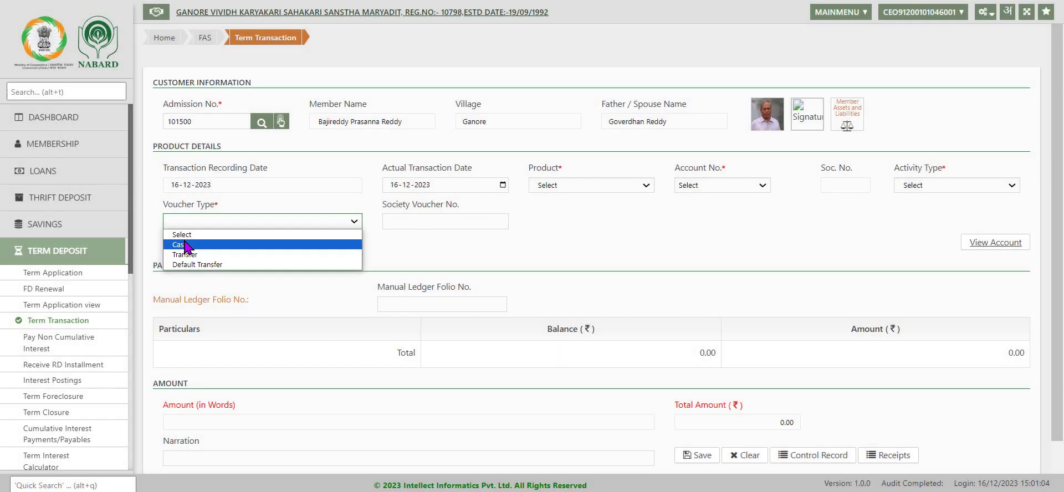
pyautogui.click(185, 245)
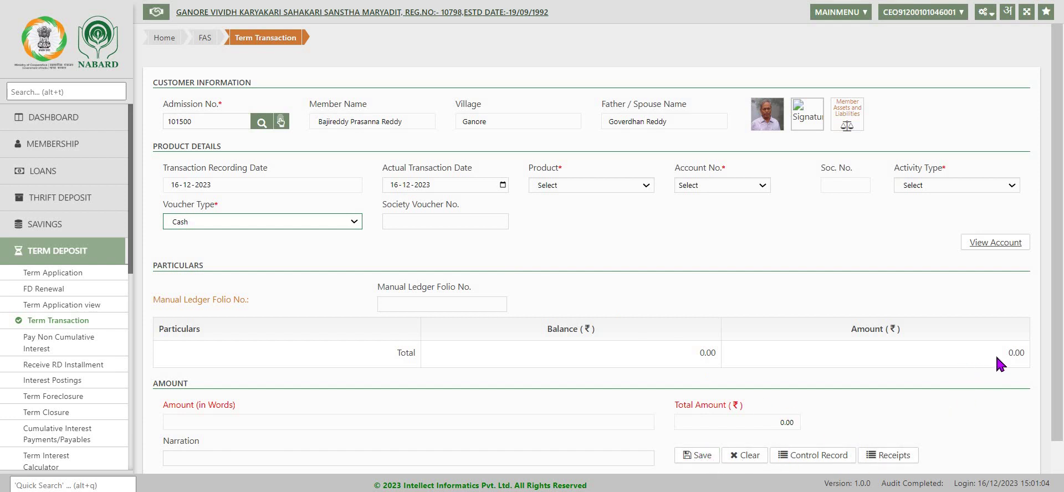
# Start a non-cumulative interest payment for the member's admission number on Term Deposit Non Cumulative.
pyautogui.click(701, 459)
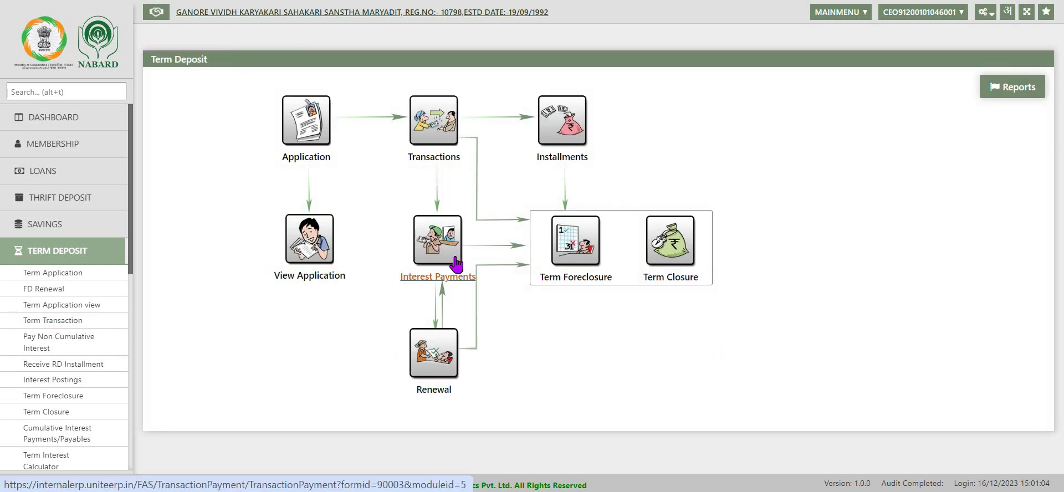
pyautogui.click(437, 265)
pyautogui.write('1')
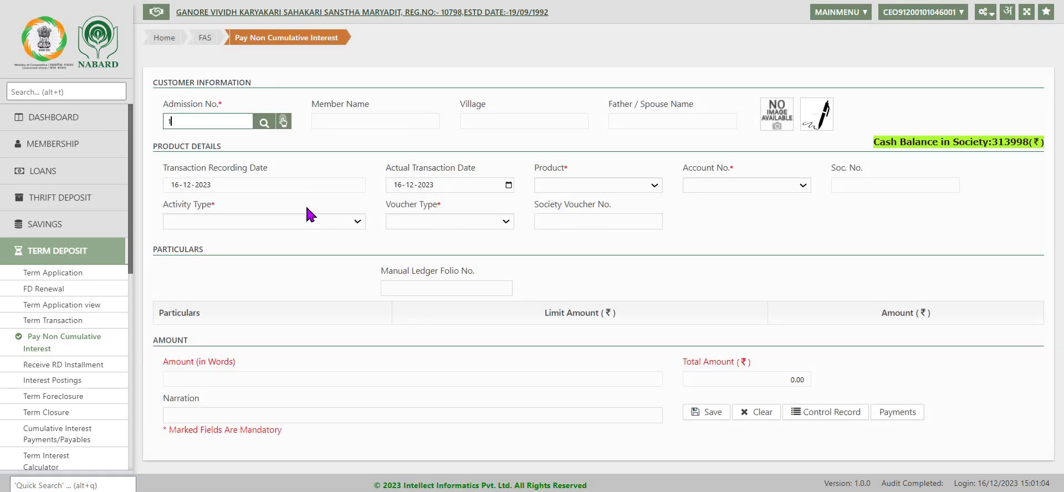
pyautogui.write('01500')
pyautogui.press('Tab')
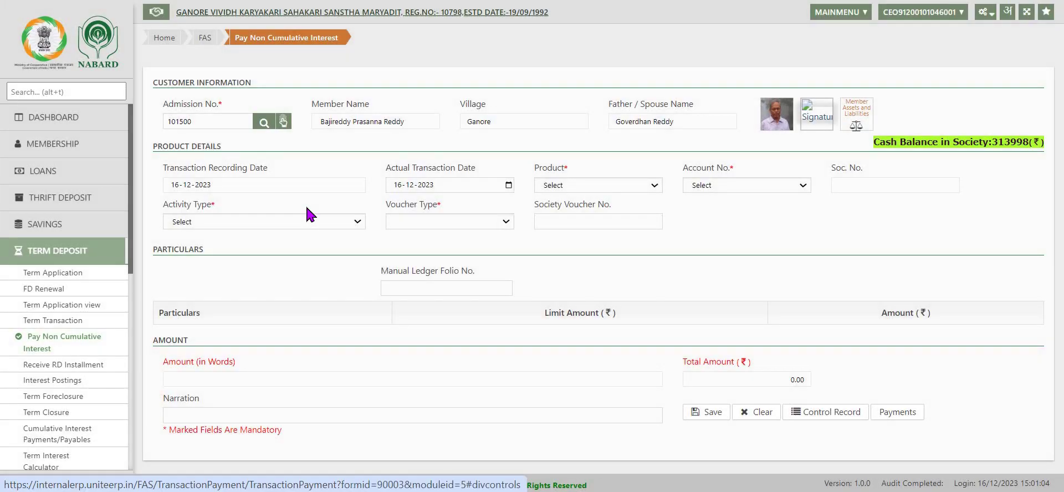
pyautogui.click(654, 186)
pyautogui.click(582, 203)
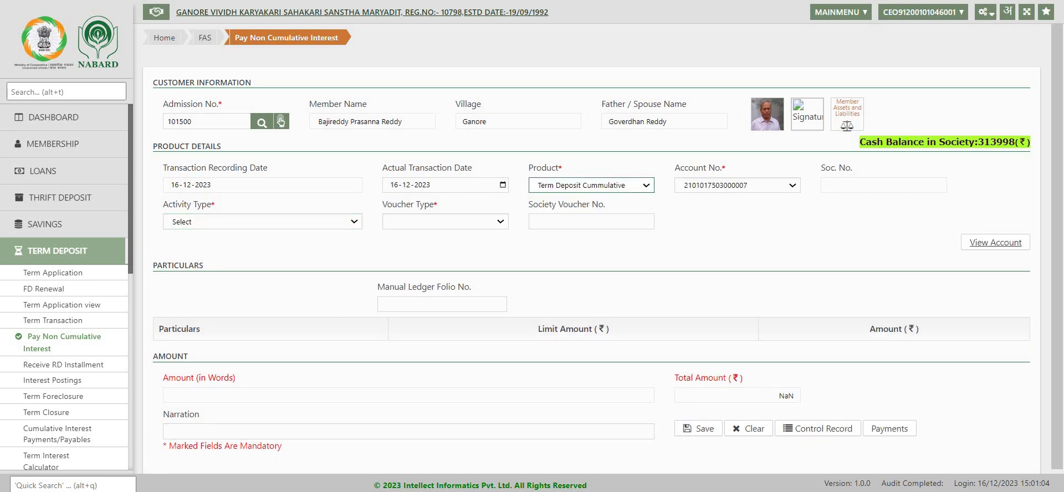
# Set activity type to Interest Payments and voucher type to Cash for the 375.00 payment.
pyautogui.click(355, 221)
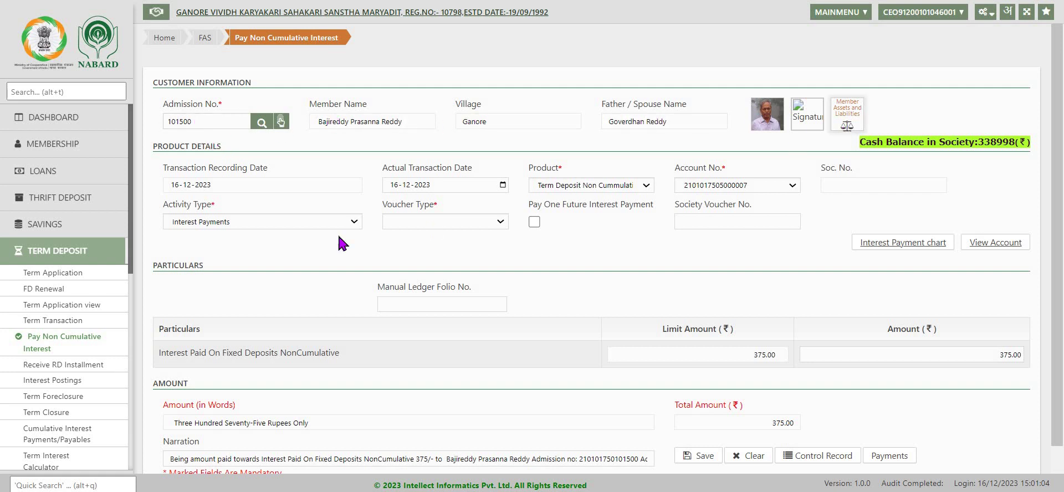
pyautogui.click(501, 223)
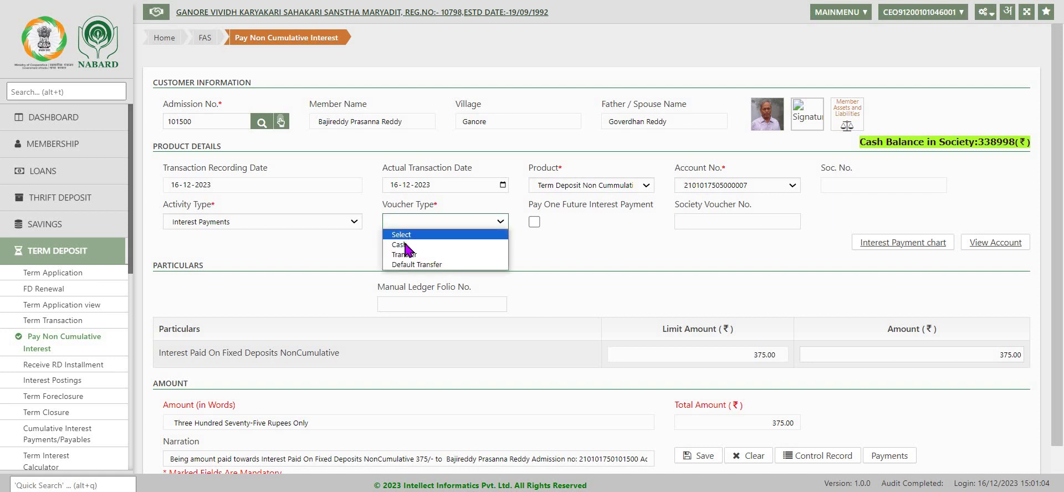
pyautogui.click(421, 247)
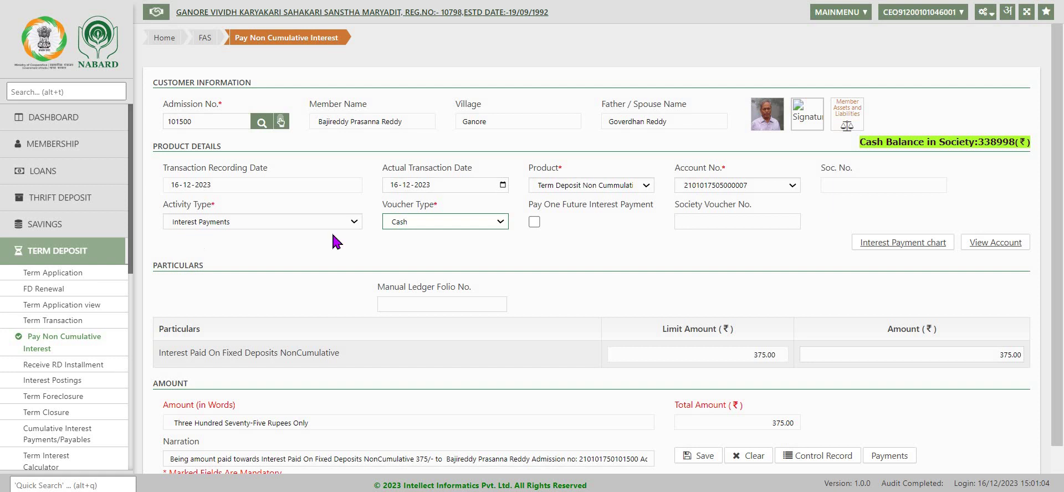
pyautogui.click(354, 221)
pyautogui.click(356, 230)
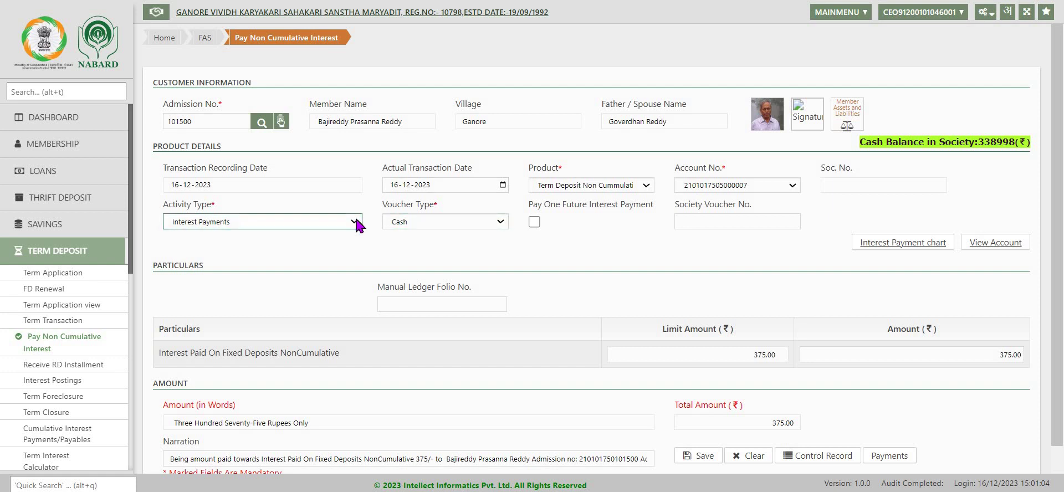
pyautogui.click(502, 221)
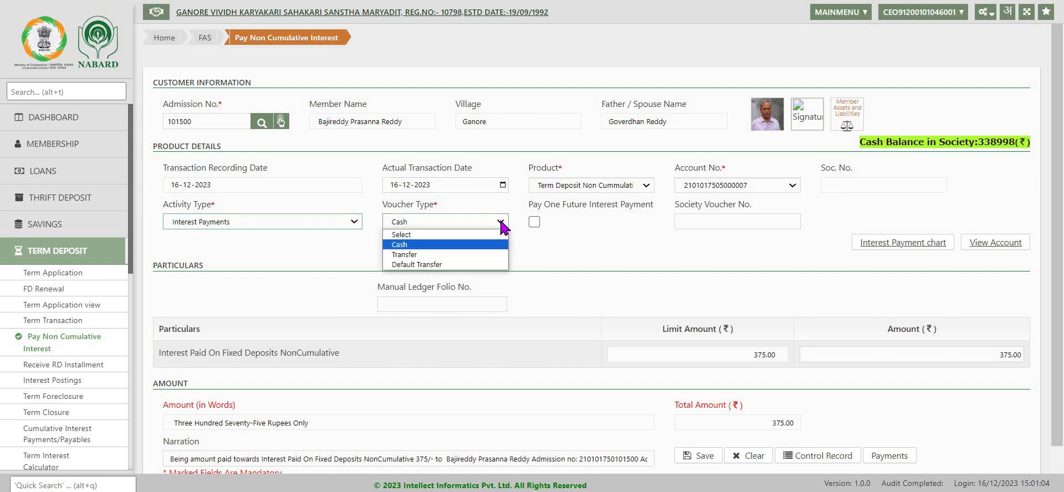
pyautogui.click(430, 246)
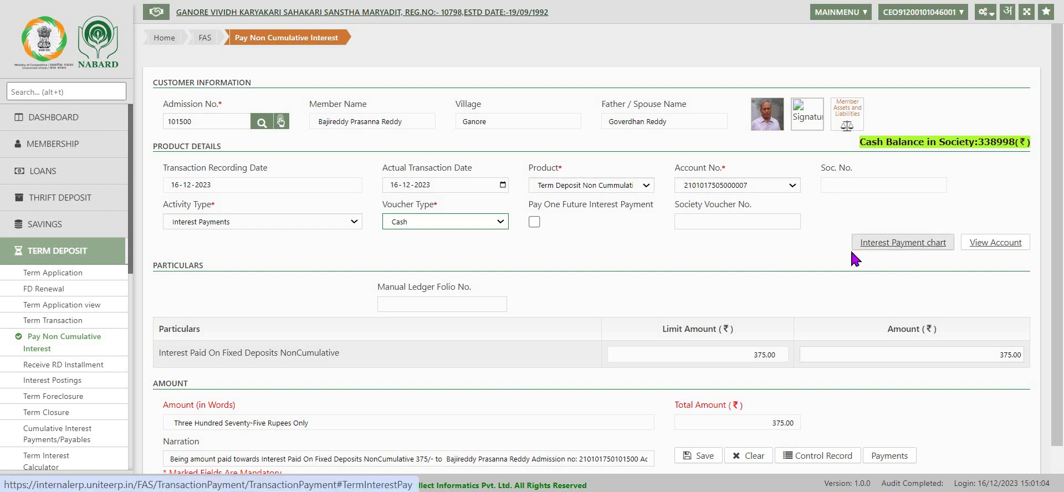
pyautogui.scroll(-1, 793, 225)
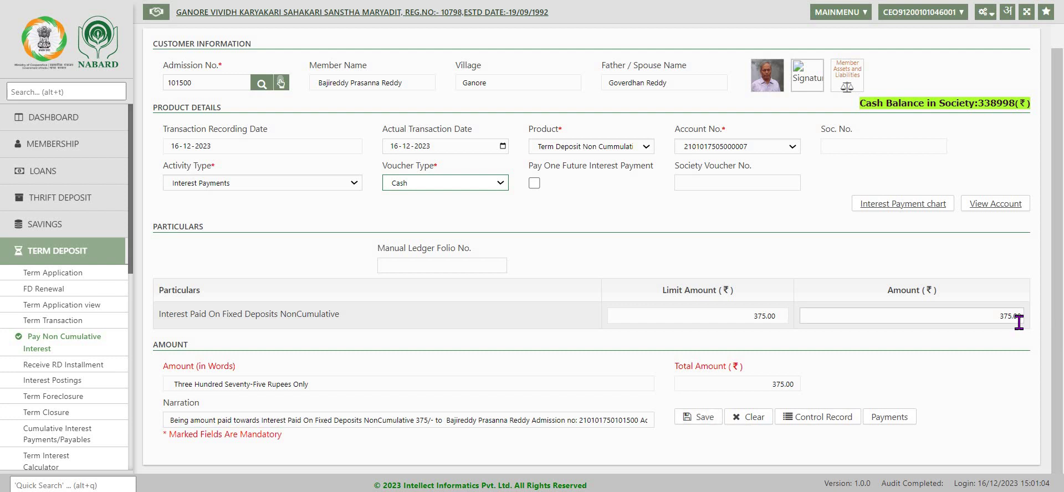
pyautogui.click(903, 205)
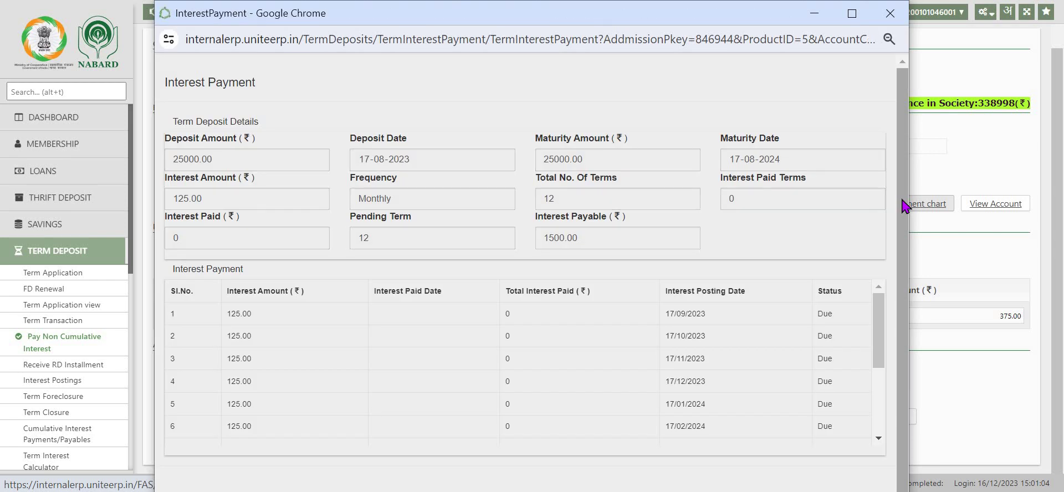
pyautogui.hotkey('ctrl', 'w')
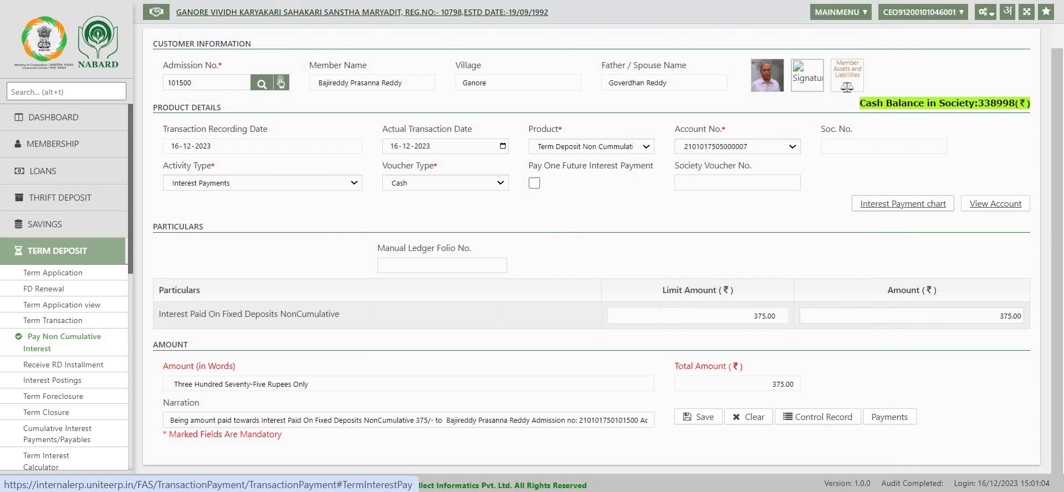
pyautogui.click(895, 215)
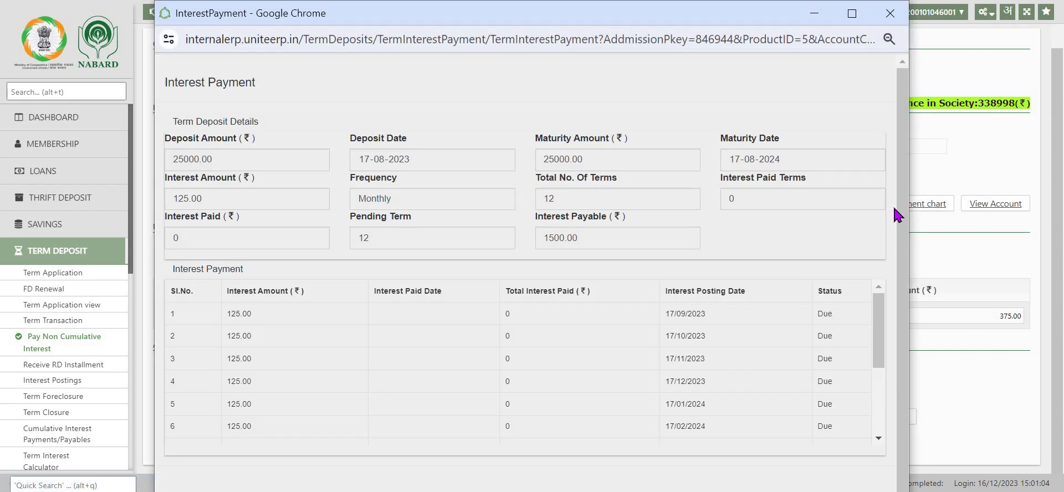
pyautogui.scroll(-1, 554, 366)
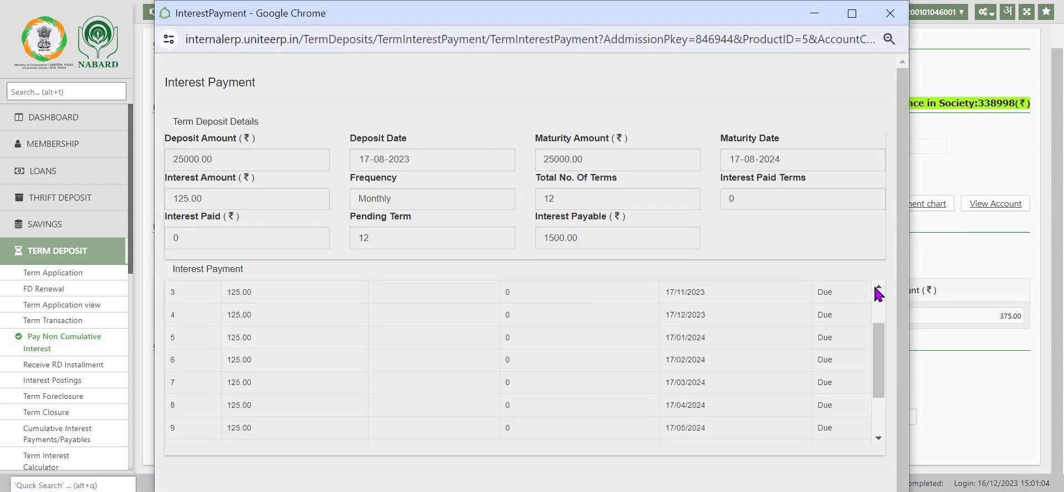
pyautogui.scroll(1, 877, 290)
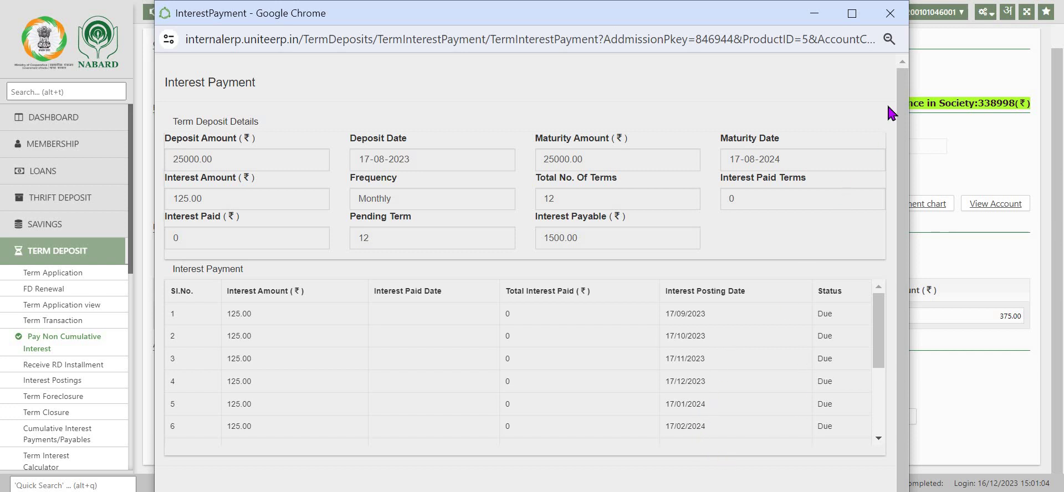
pyautogui.click(889, 19)
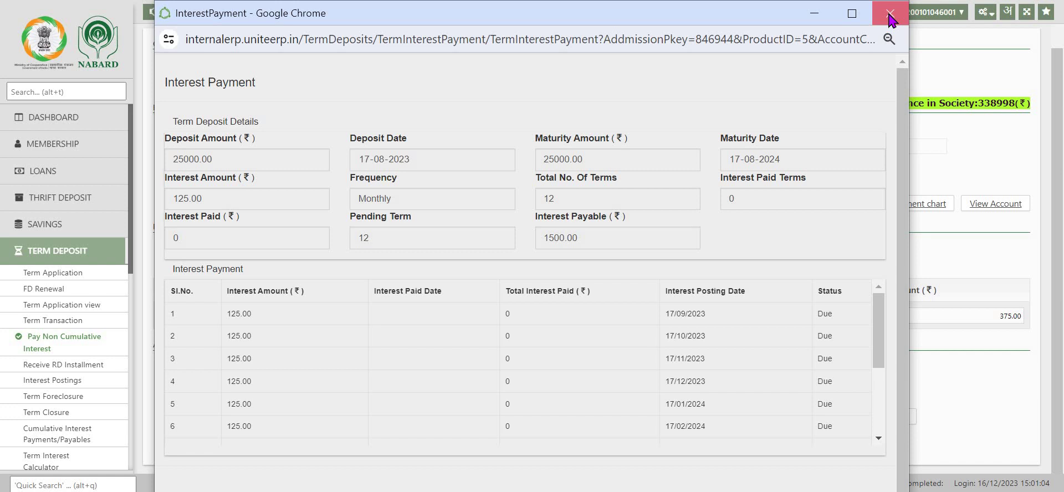
pyautogui.click(889, 16)
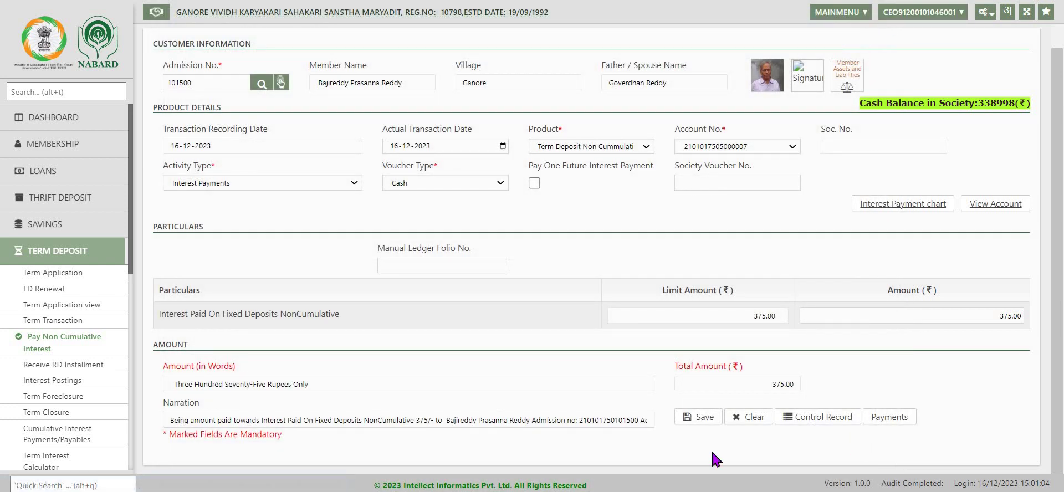
# Save and confirm the 375.00 interest payment as voucher 6, then close the voucher.
pyautogui.click(705, 419)
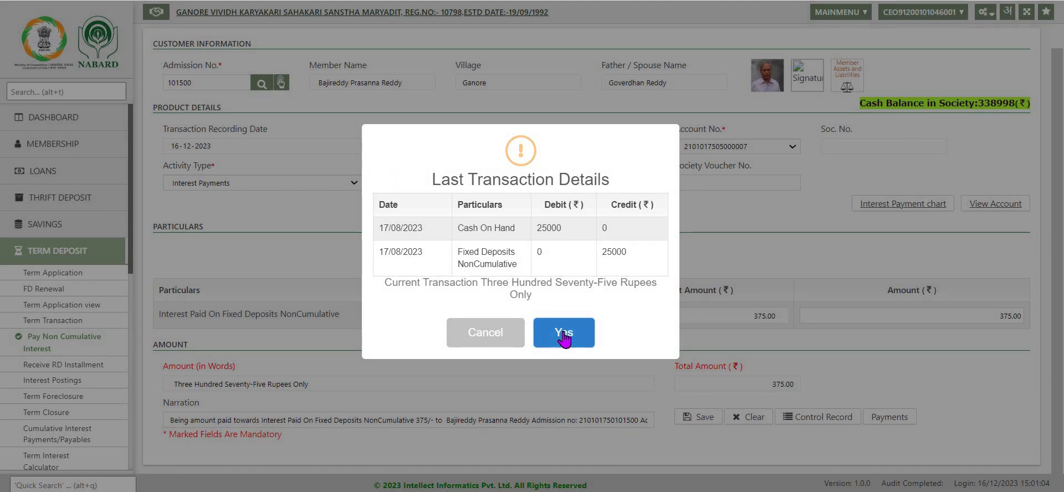
pyautogui.click(564, 335)
pyautogui.click(564, 335)
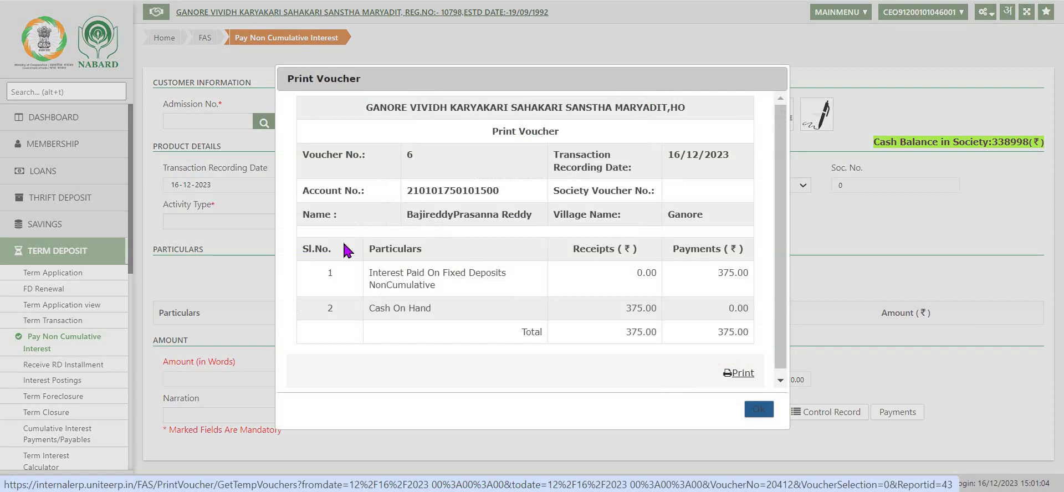
pyautogui.click(758, 411)
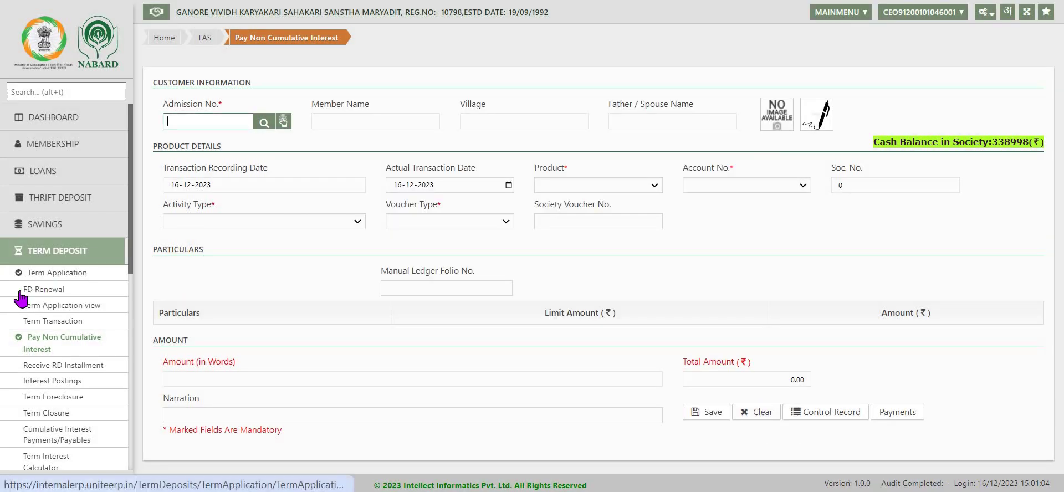
pyautogui.click(50, 146)
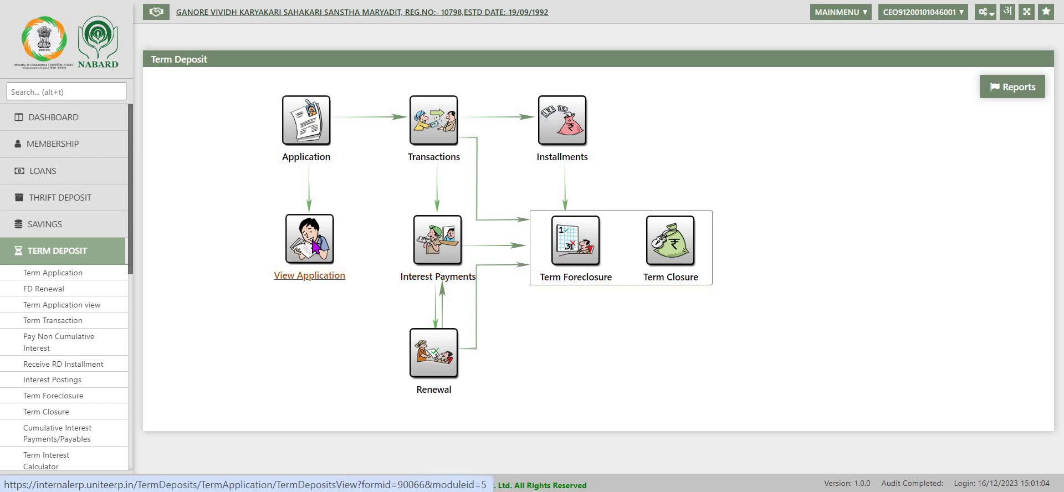
pyautogui.click(313, 247)
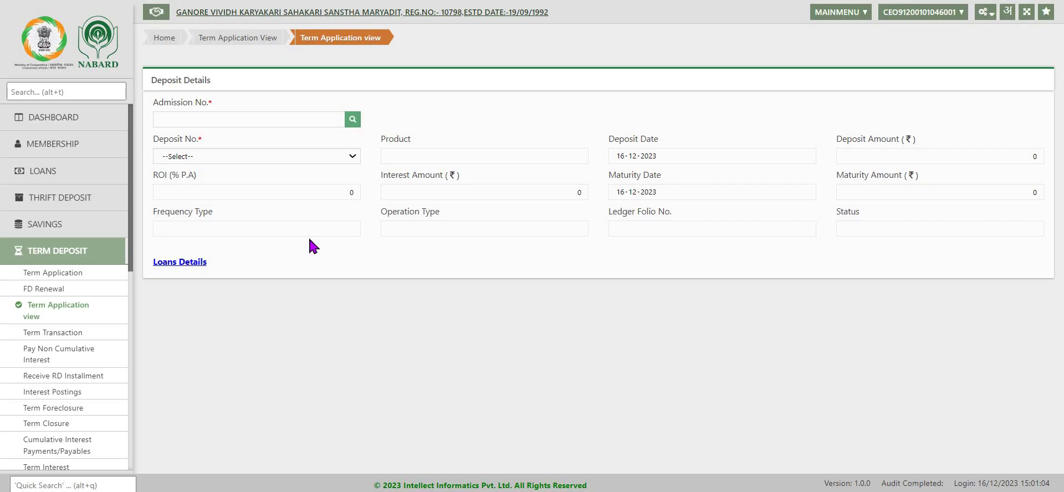
pyautogui.click(302, 121)
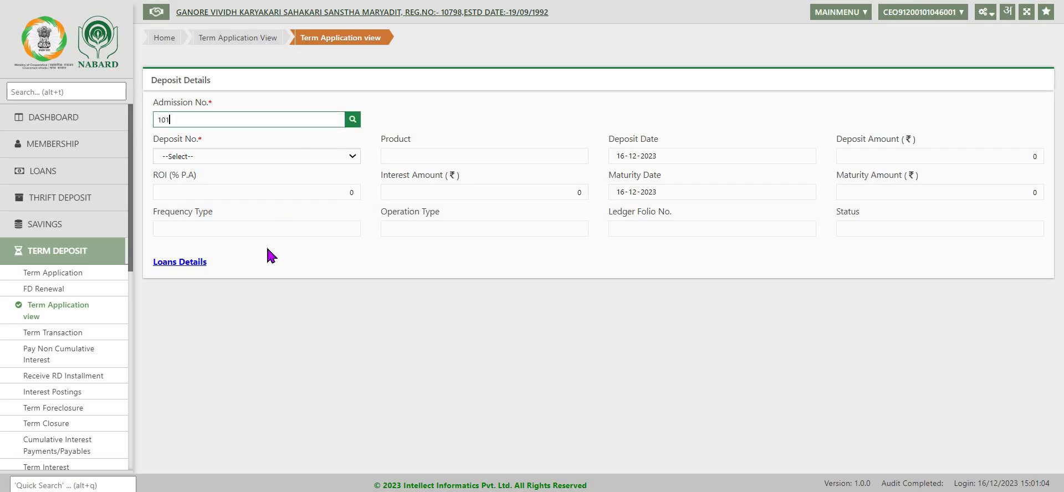
pyautogui.press('Tab')
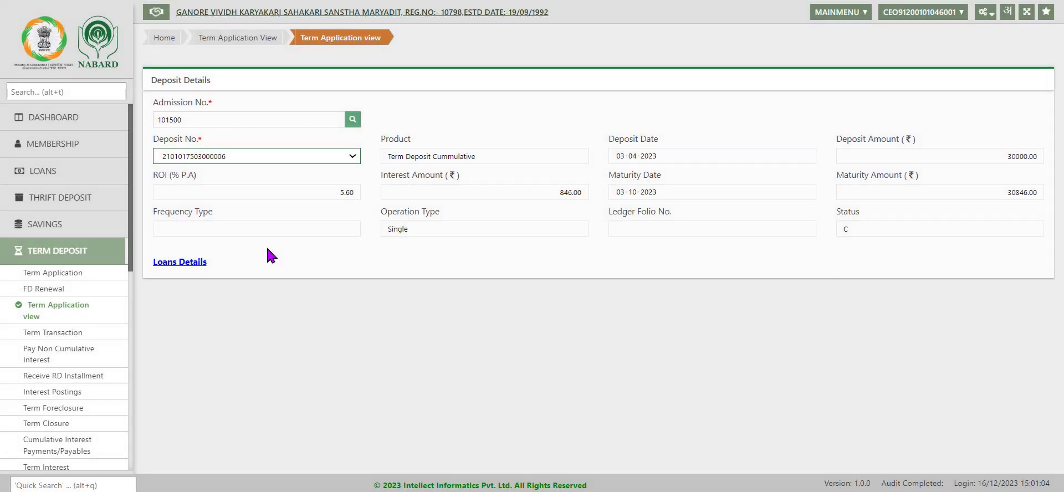
pyautogui.hotkey('alt', 'Down')
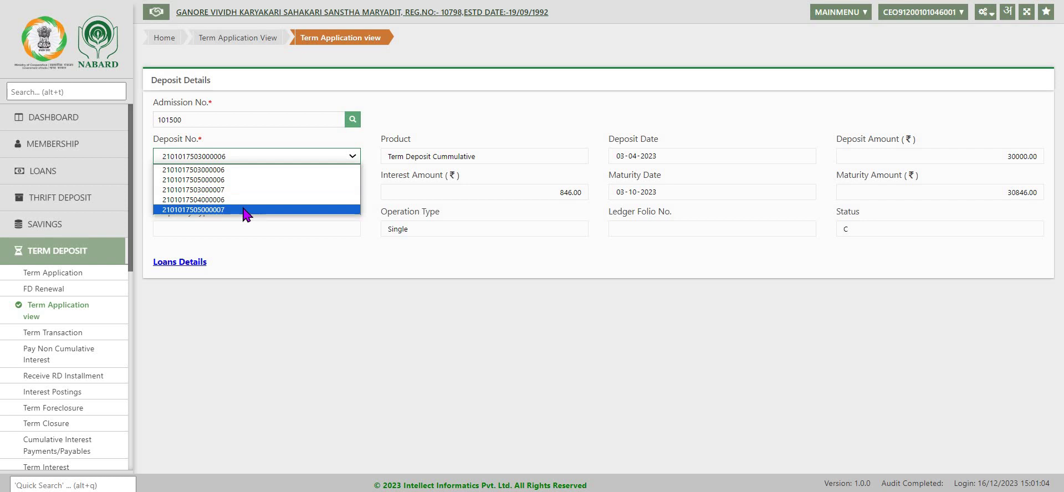
pyautogui.click(239, 189)
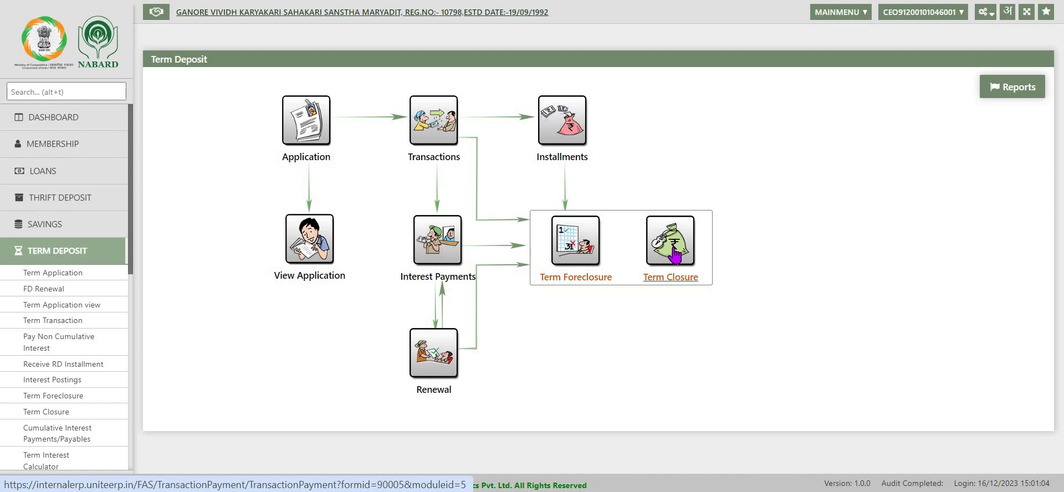
pyautogui.click(675, 255)
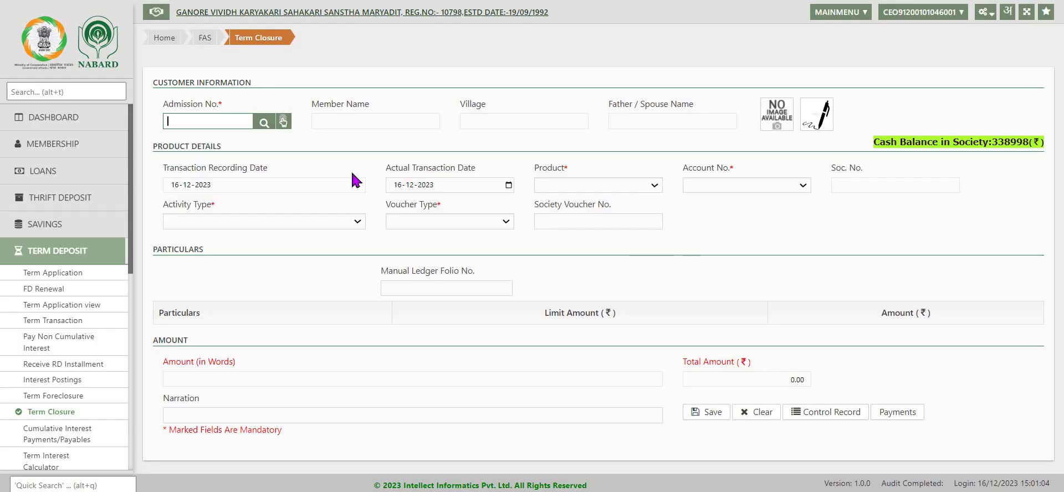
pyautogui.write('101500')
pyautogui.press('Return')
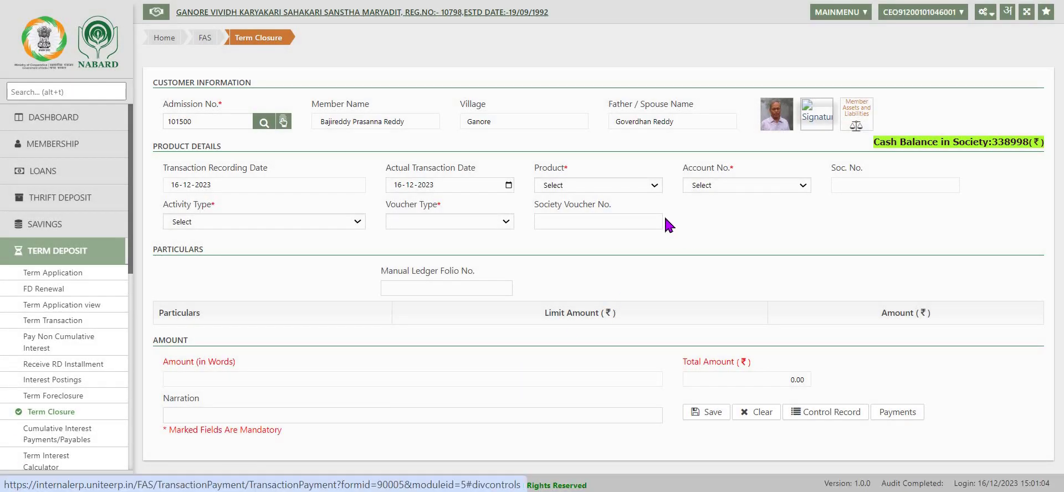
pyautogui.click(654, 186)
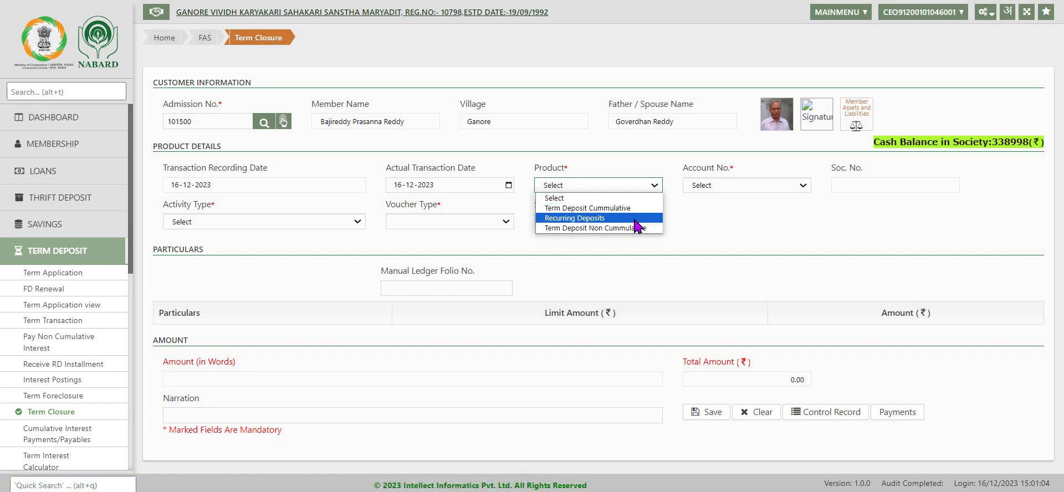
pyautogui.click(637, 209)
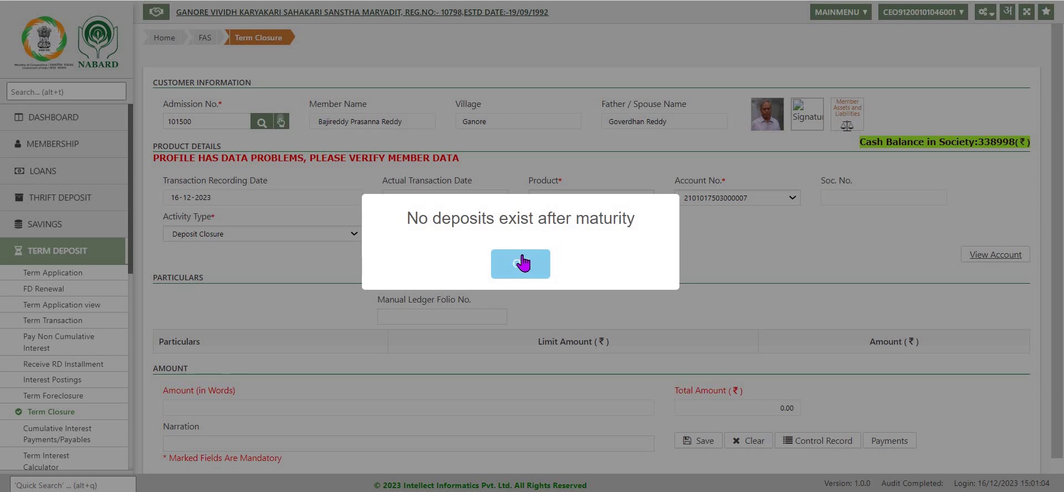
pyautogui.click(520, 265)
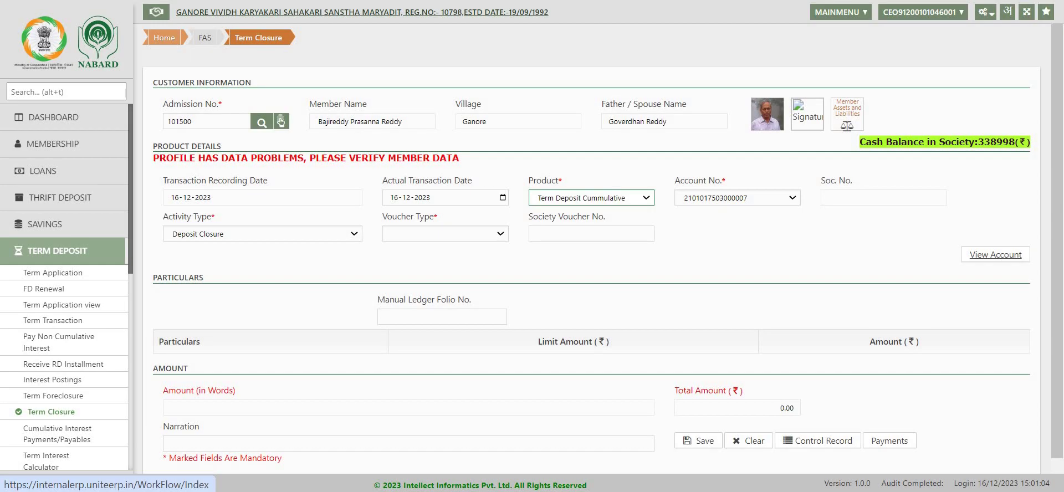
pyautogui.click(166, 41)
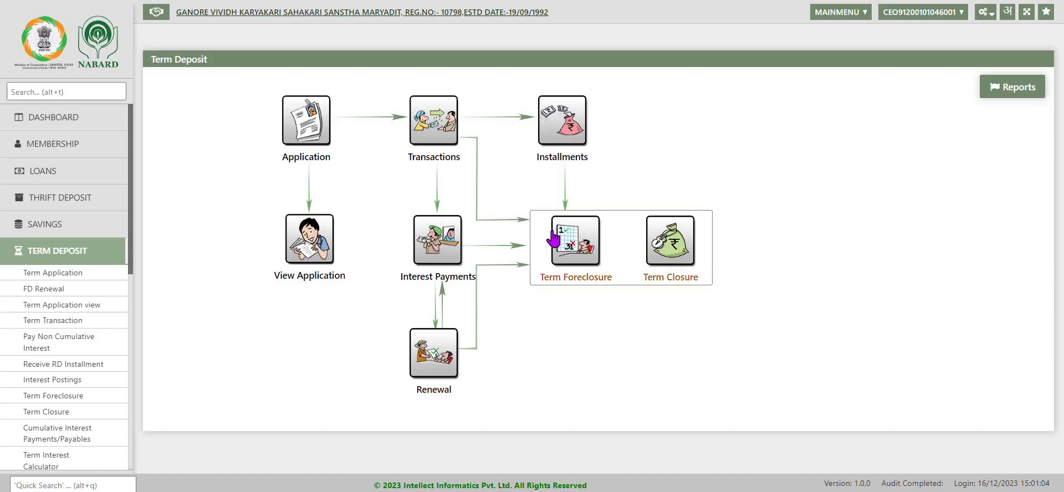
# Load the member's Term Deposit Cummulative account into the Term Foreclosure form.
pyautogui.click(556, 239)
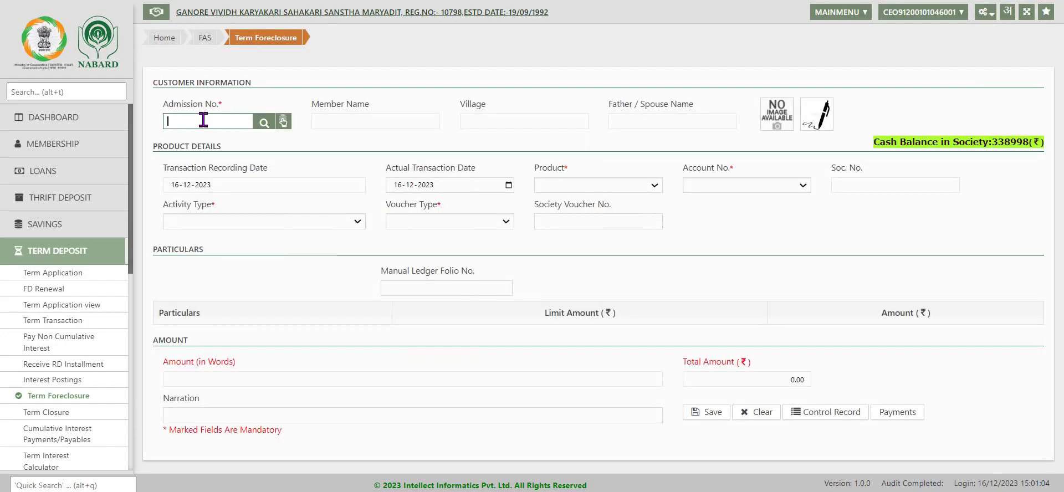
pyautogui.write('101500')
pyautogui.press('Tab')
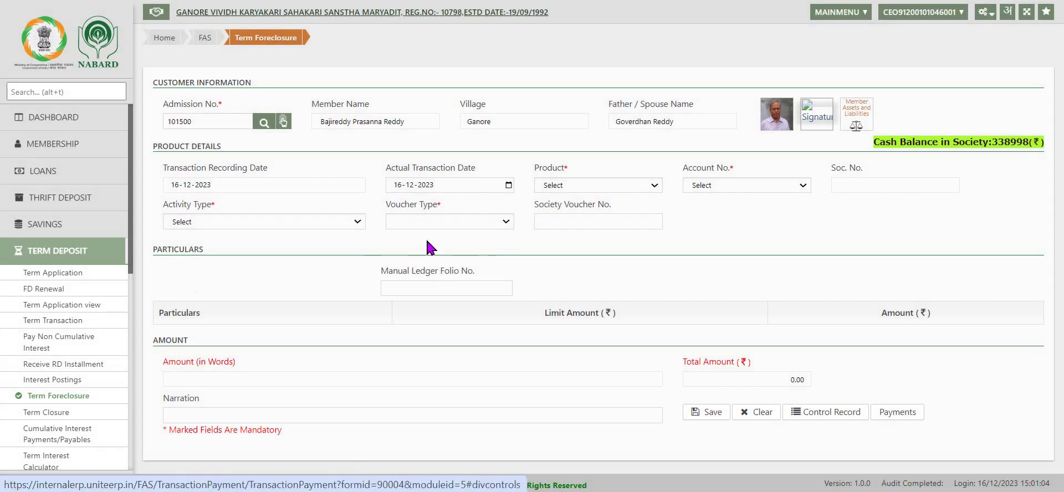
pyautogui.click(655, 187)
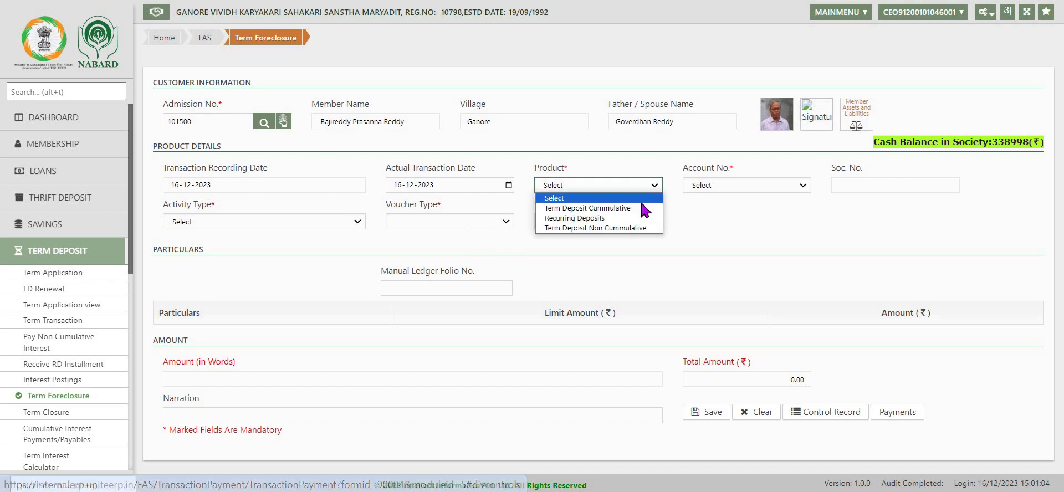
pyautogui.click(636, 209)
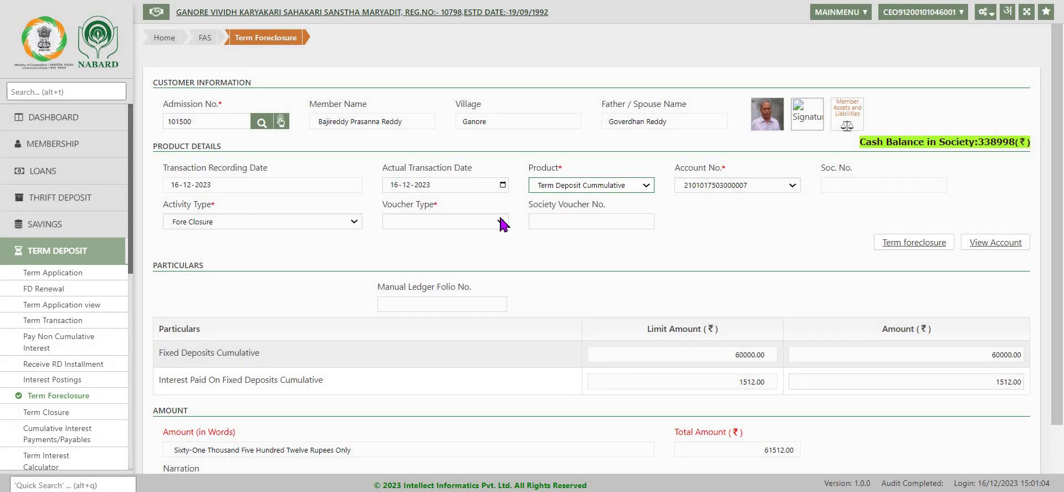
# Save the foreclosure as a Cash payout of 61512.00 including 1512.00 interest.
pyautogui.click(500, 221)
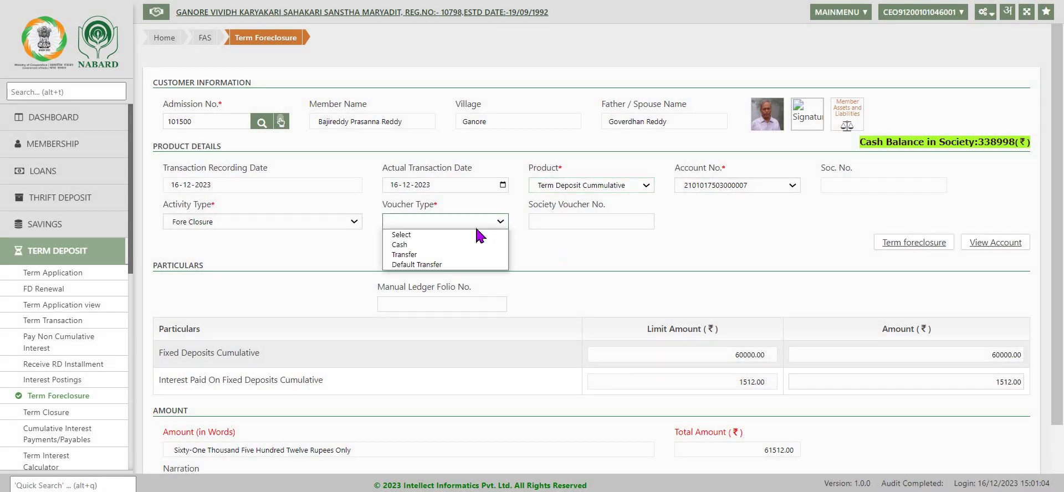
pyautogui.click(436, 245)
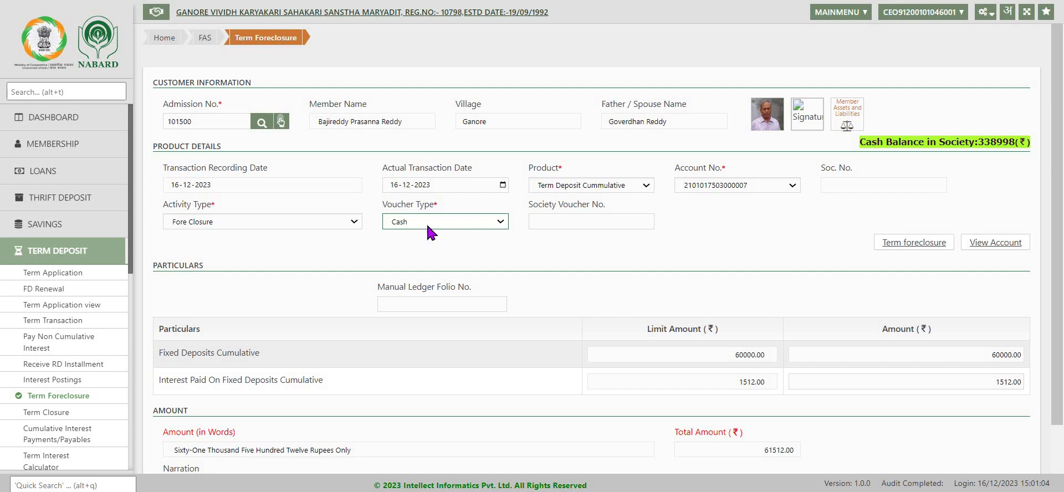
pyautogui.click(501, 221)
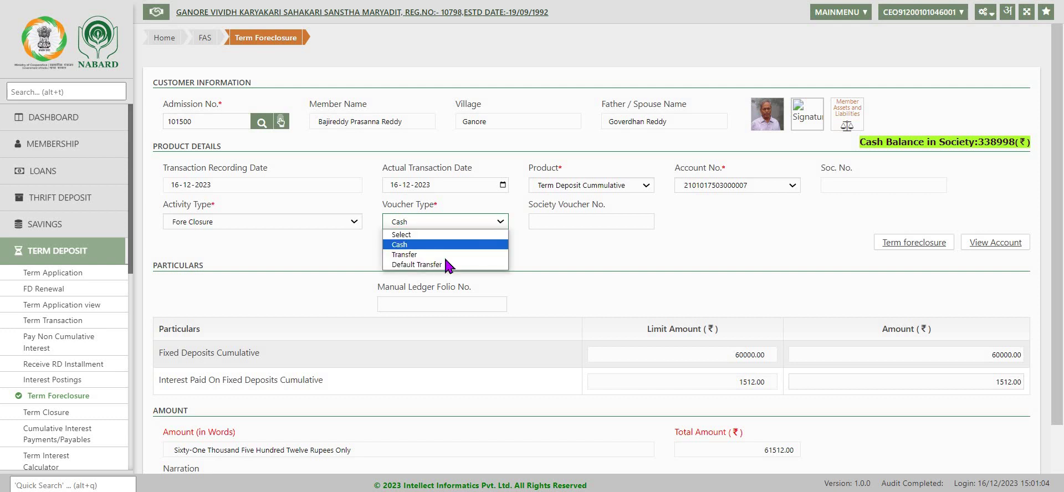
pyautogui.press('Up')
pyautogui.press('Return')
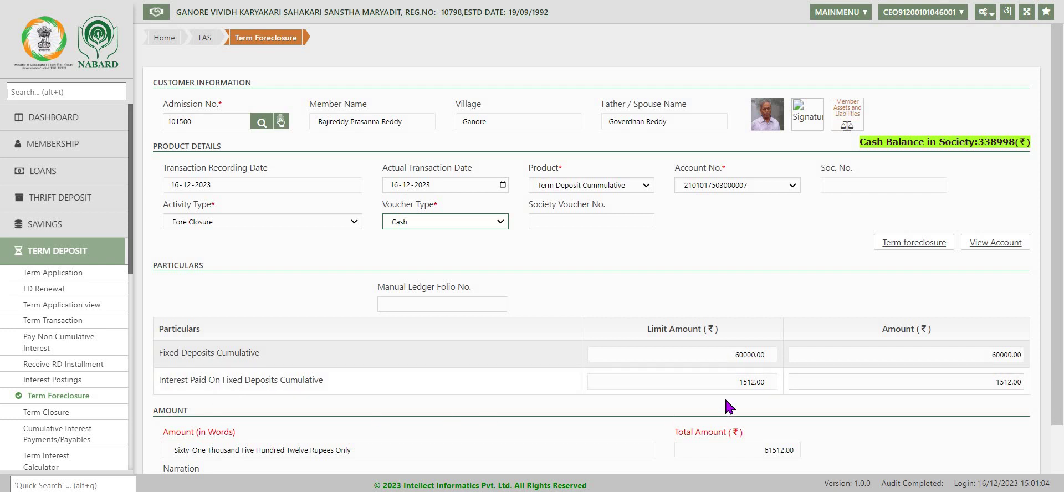
pyautogui.scroll(-2, 729, 410)
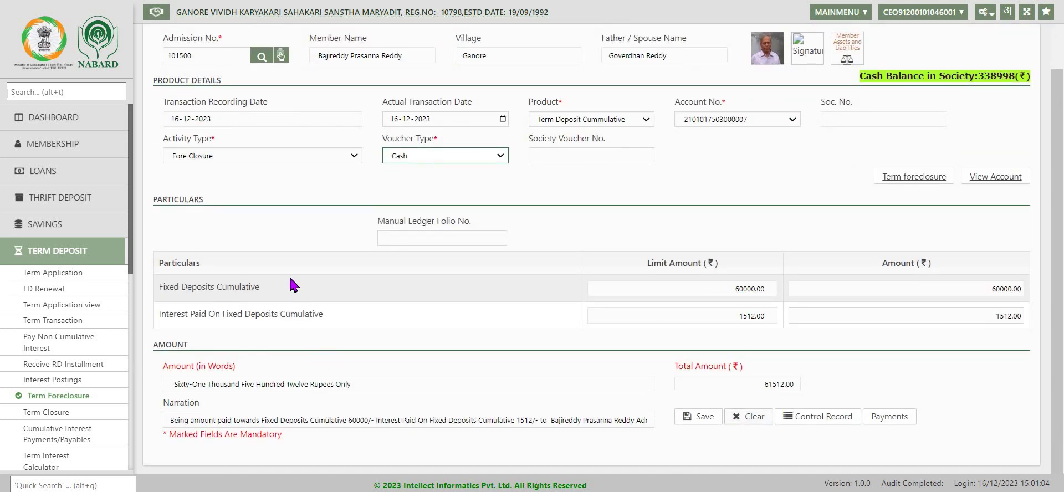
pyautogui.click(687, 418)
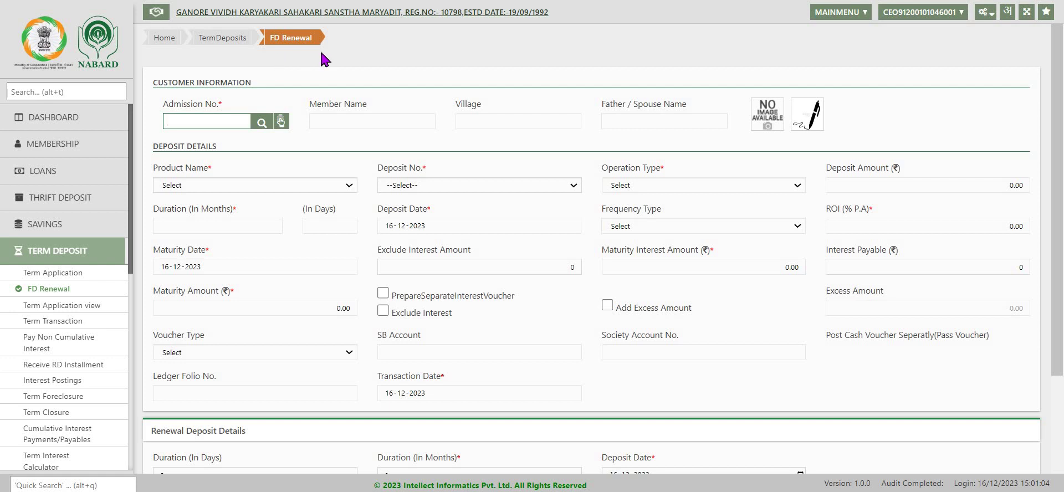
# Check the member's Term Deposit Cummulative deposits for renewal, dismiss the no-matured message, and clear the form.
pyautogui.write('101500')
pyautogui.press('Return')
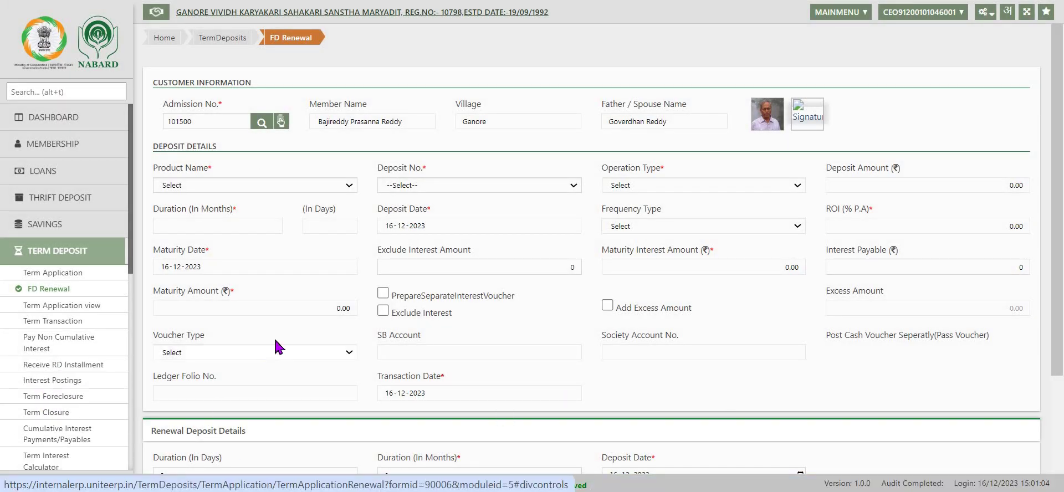
pyautogui.click(349, 186)
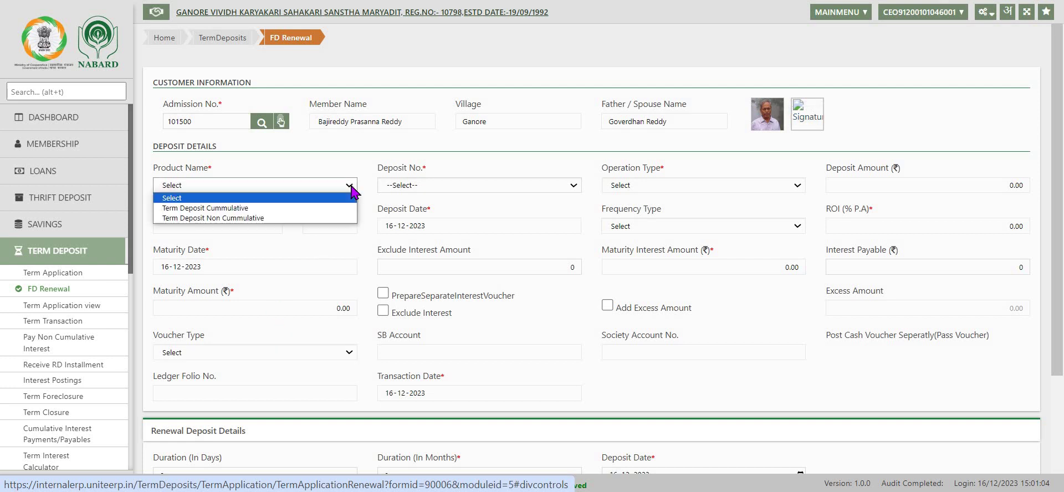
pyautogui.click(295, 208)
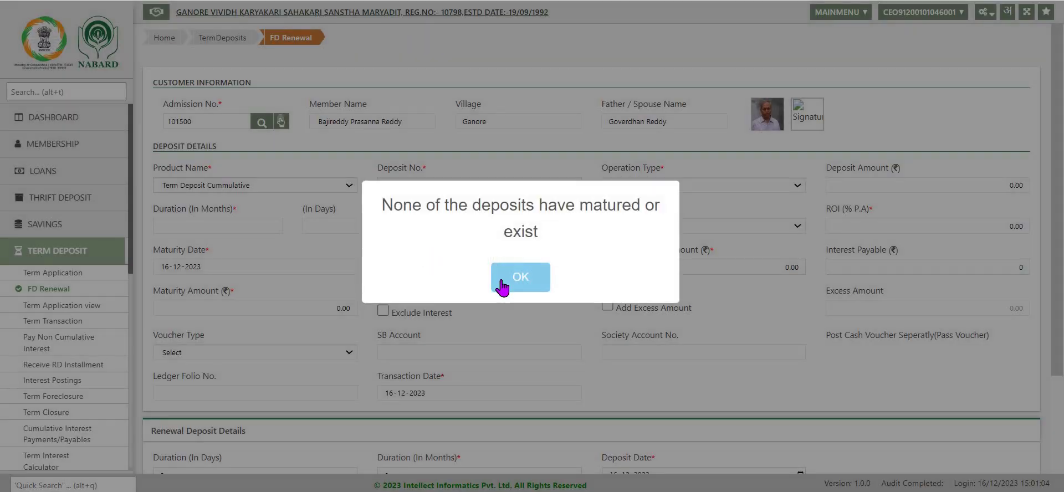
pyautogui.click(509, 279)
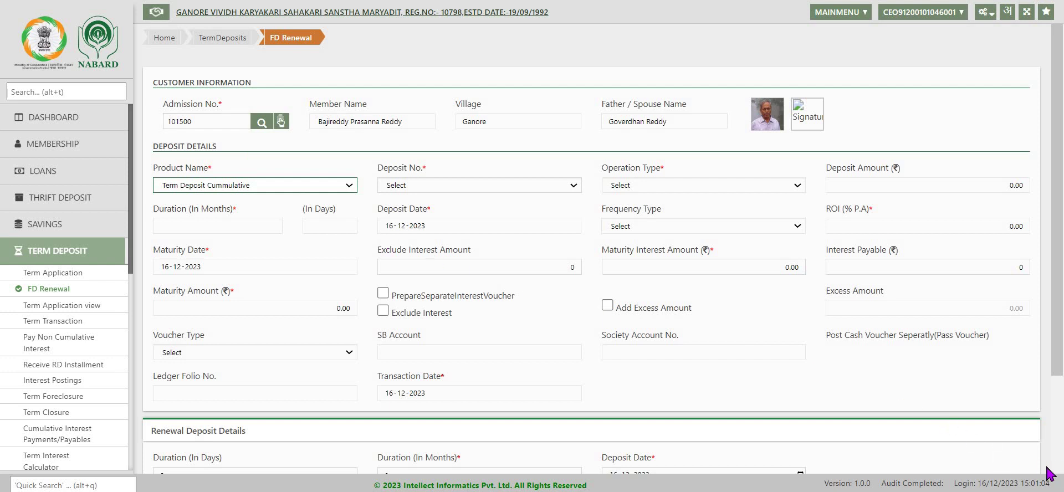
pyautogui.scroll(-3, 1053, 468)
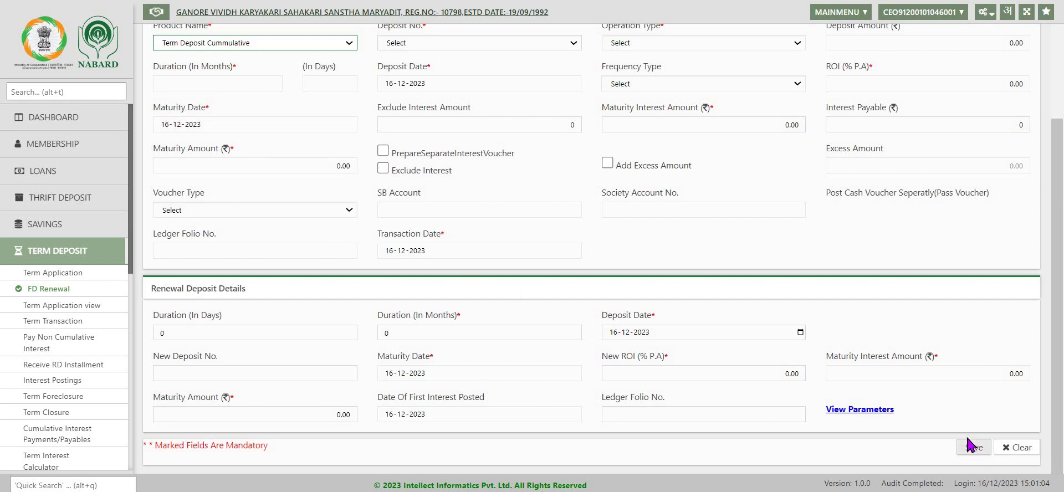
pyautogui.click(1026, 447)
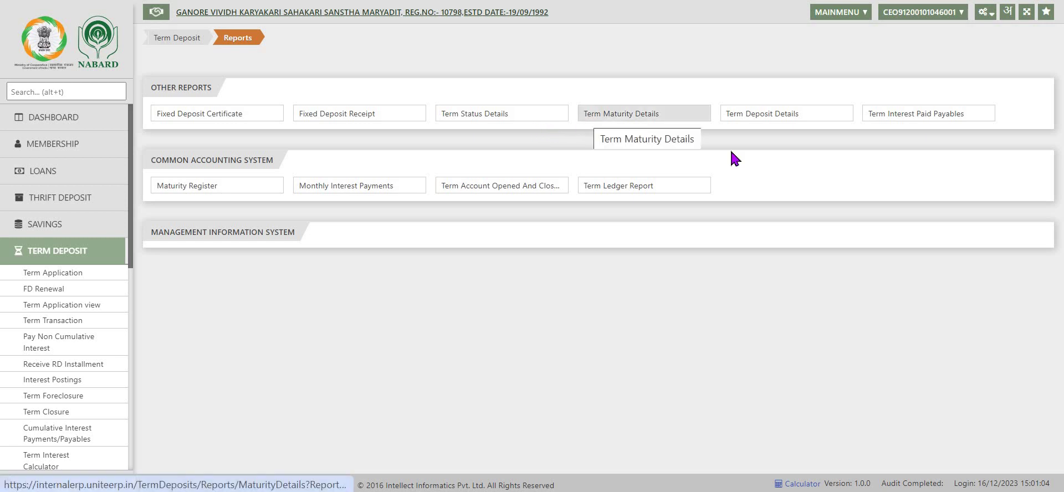
# Open the Term Deposit Reports page listing Maturity Register and Monthly Interest Payments.
pyautogui.click(783, 123)
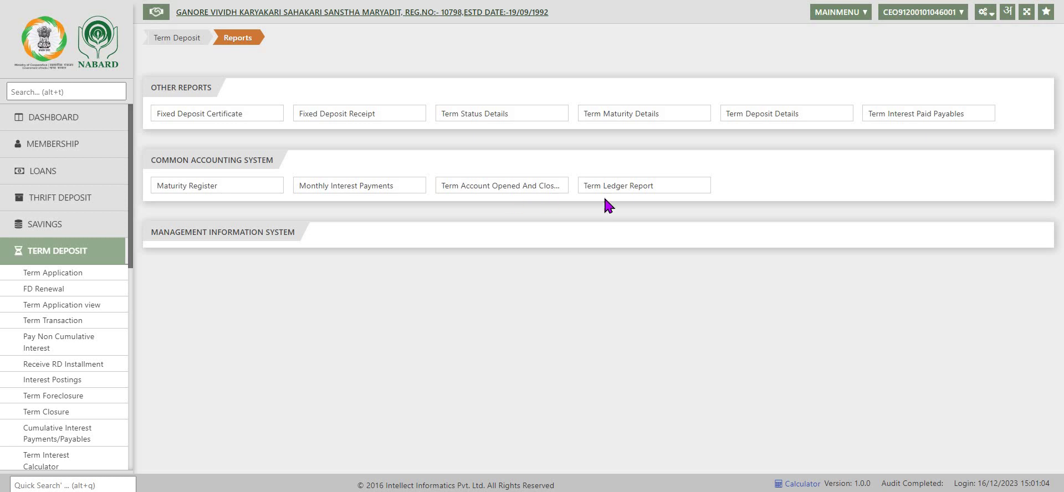
# Go back to the Term Deposit workflow diagram.
pyautogui.click(667, 193)
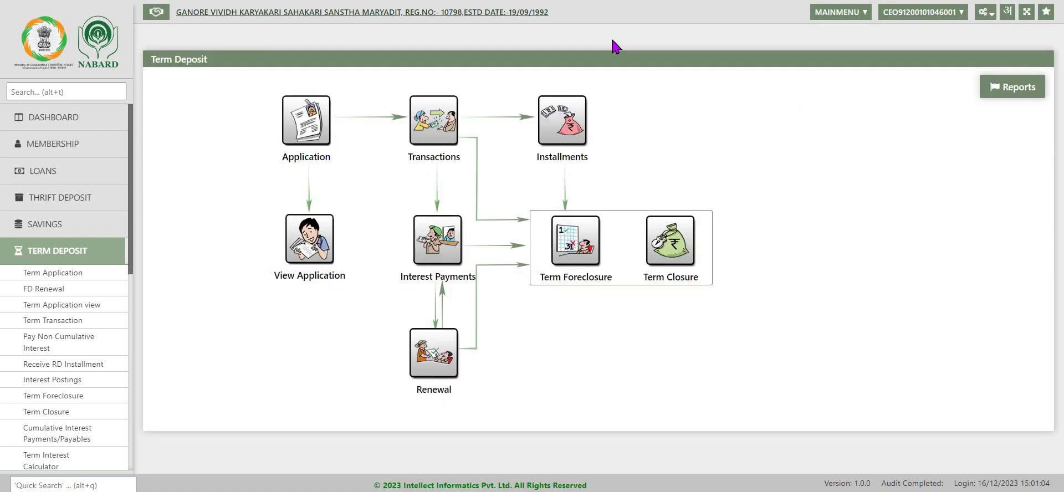